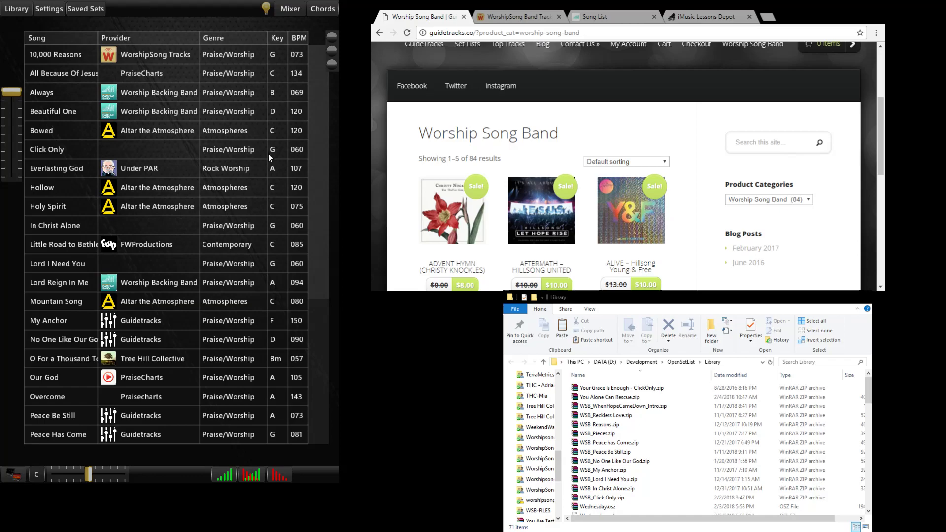
Step: Show the WorshipSong Band Tracks category and scroll to the free $0.00 Lord Have Mercy Tracks pack
mouse_move(321, 152)
mouse_down()
mouse_move(307, 254)
mouse_move(309, 153)
mouse_up()
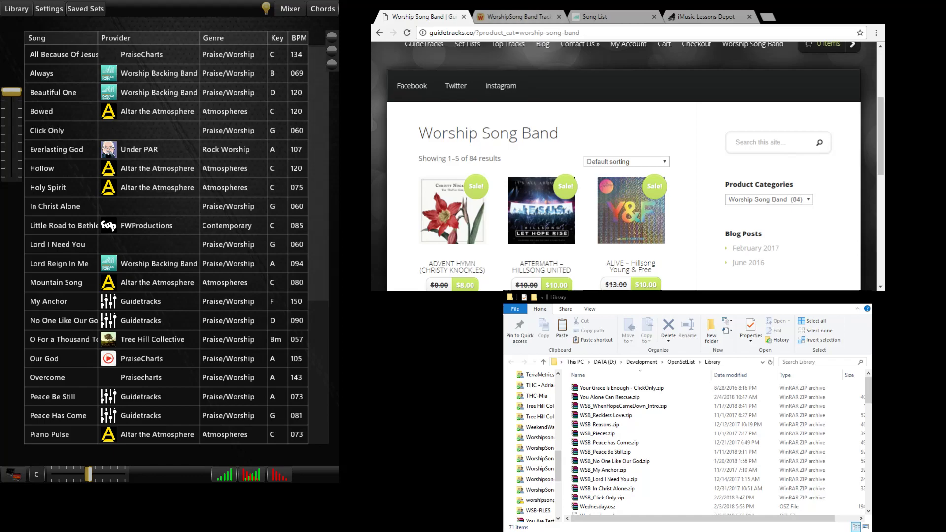
click(504, 17)
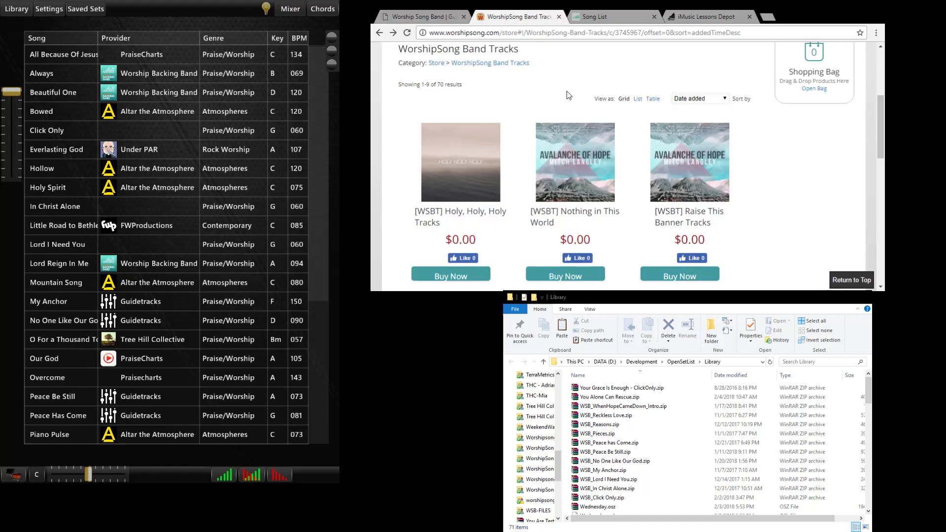
scroll(559, 85, up, 3)
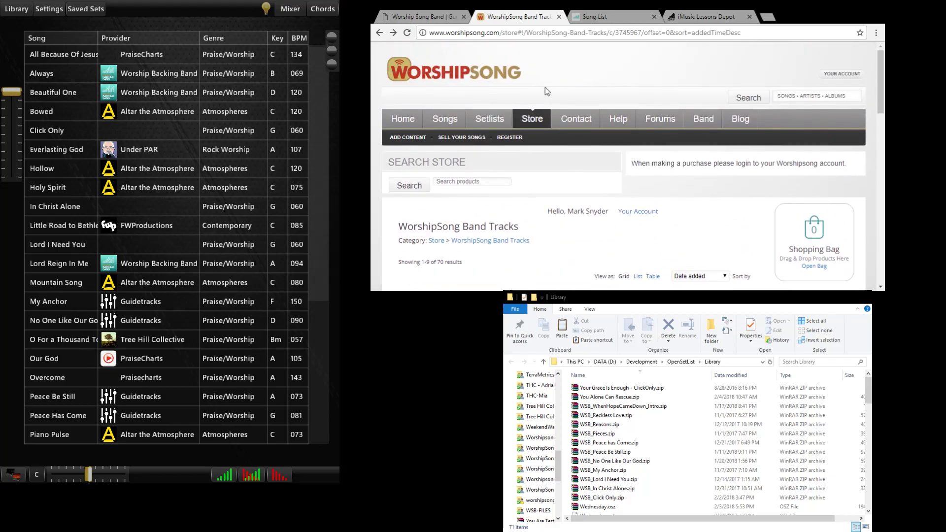
scroll(545, 88, down, 2)
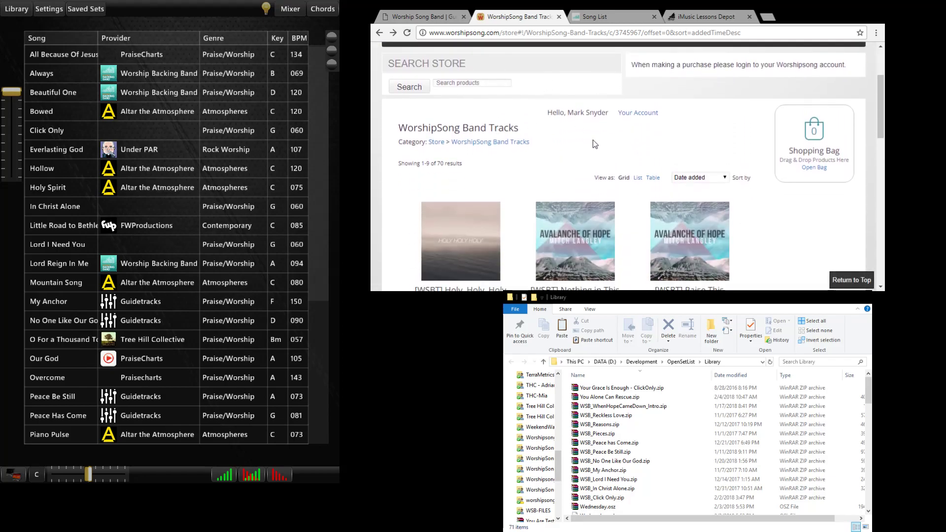
scroll(592, 140, down, 1)
scroll(545, 118, down, 2)
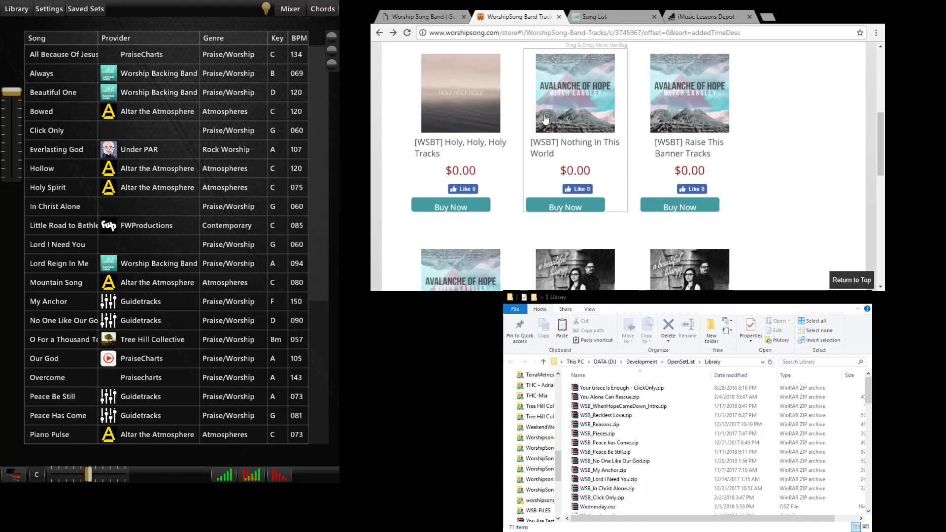
scroll(545, 121, down, 5)
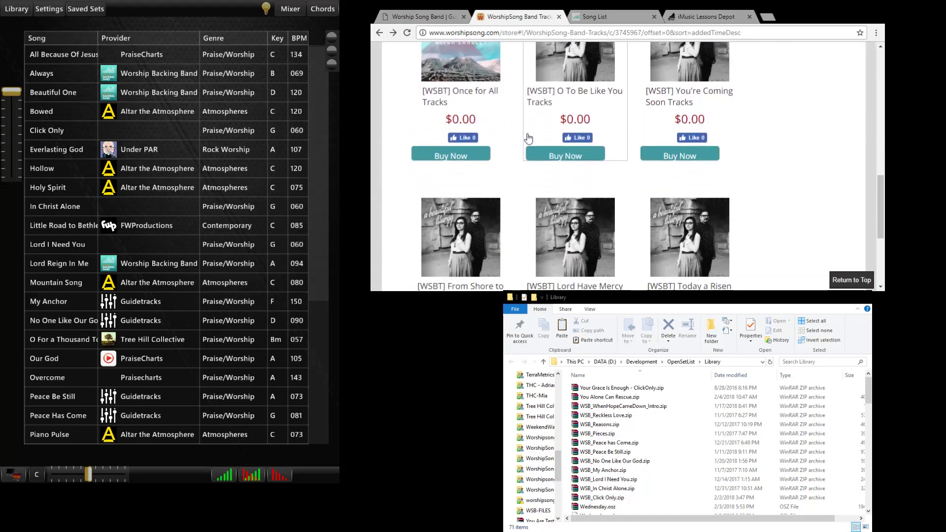
scroll(526, 135, down, 1)
scroll(525, 132, up, 8)
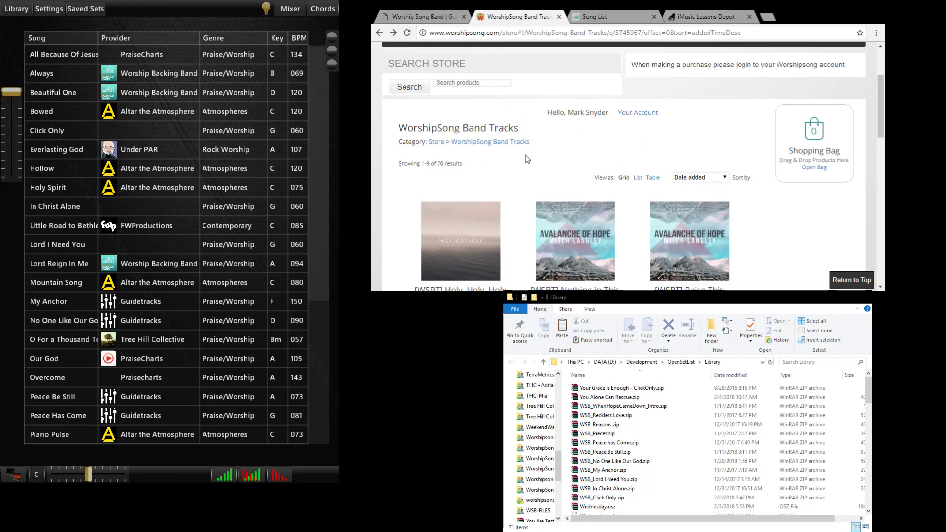
scroll(533, 152, down, 2)
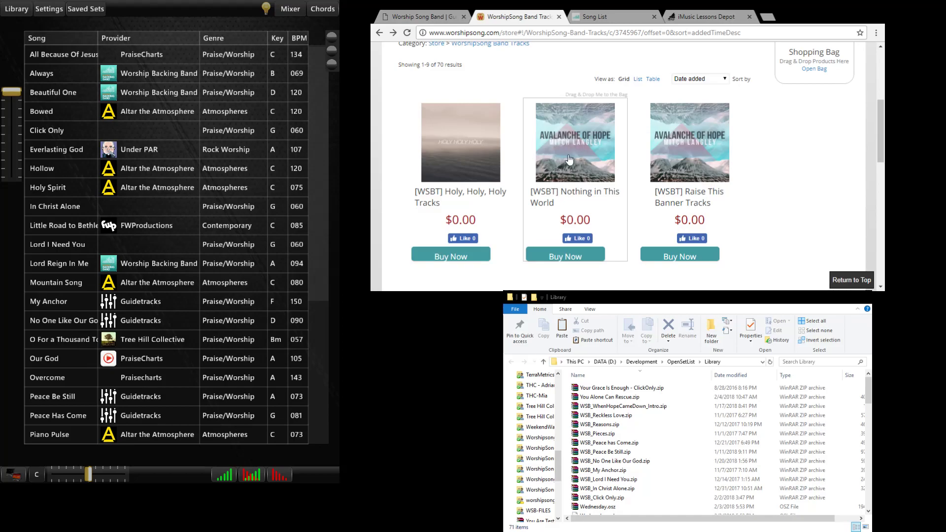
scroll(763, 171, down, 4)
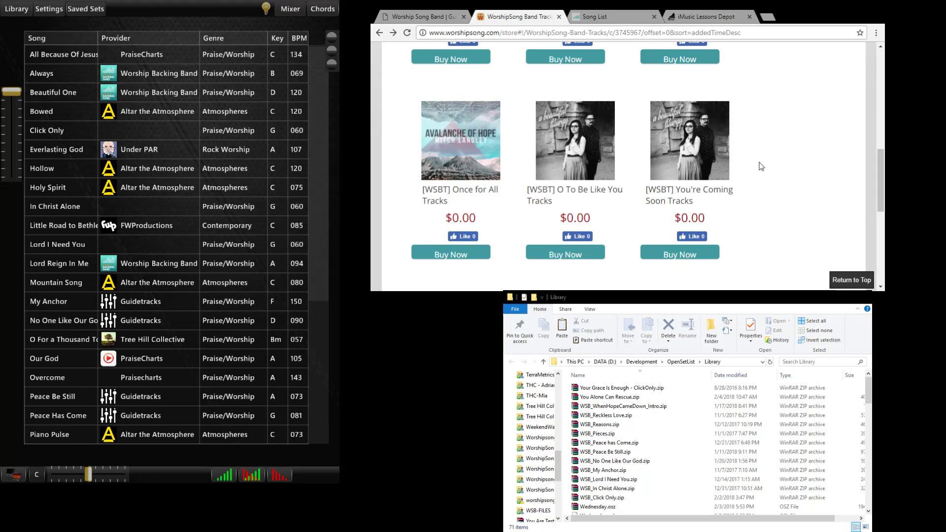
scroll(758, 170, down, 2)
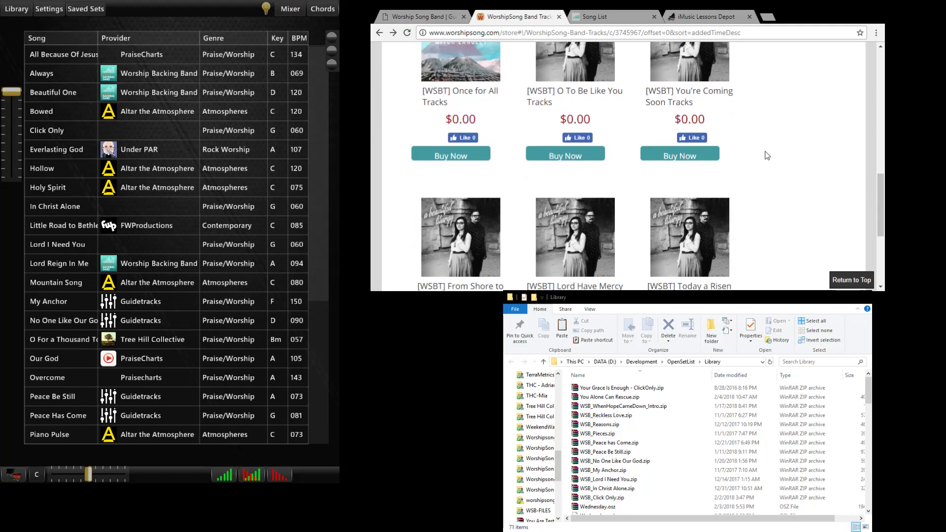
scroll(765, 155, down, 1)
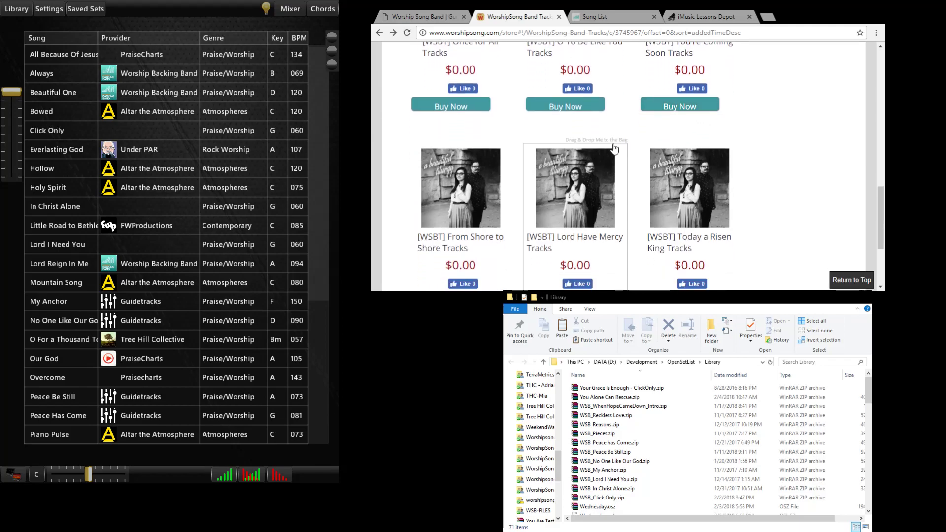
scroll(533, 156, down, 3)
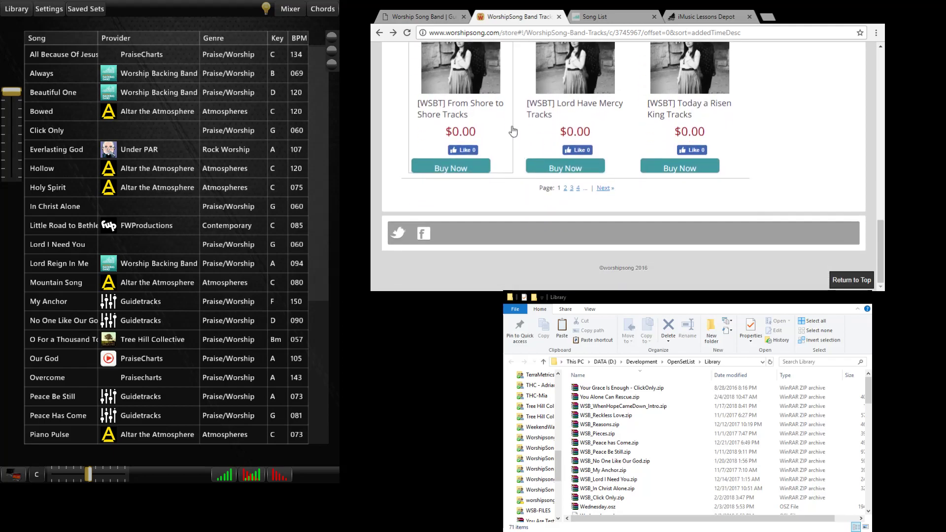
scroll(498, 135, up, 1)
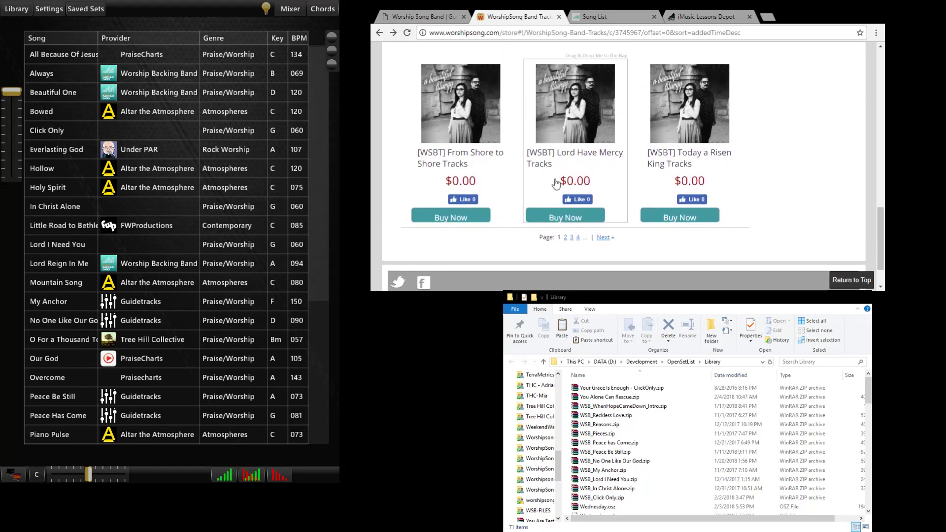
Step: Add Lord Have Mercy Tracks to the bag and look over its product page
click(569, 220)
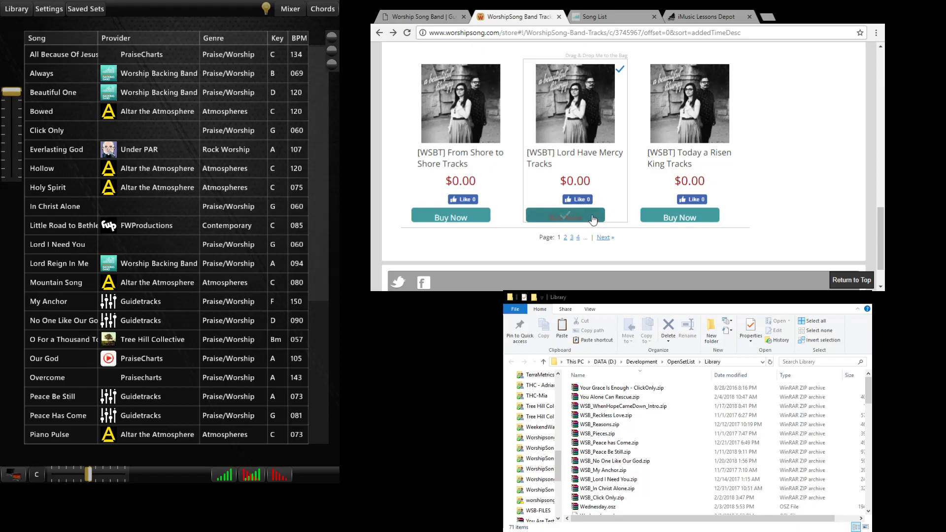
scroll(584, 207, up, 2)
click(583, 211)
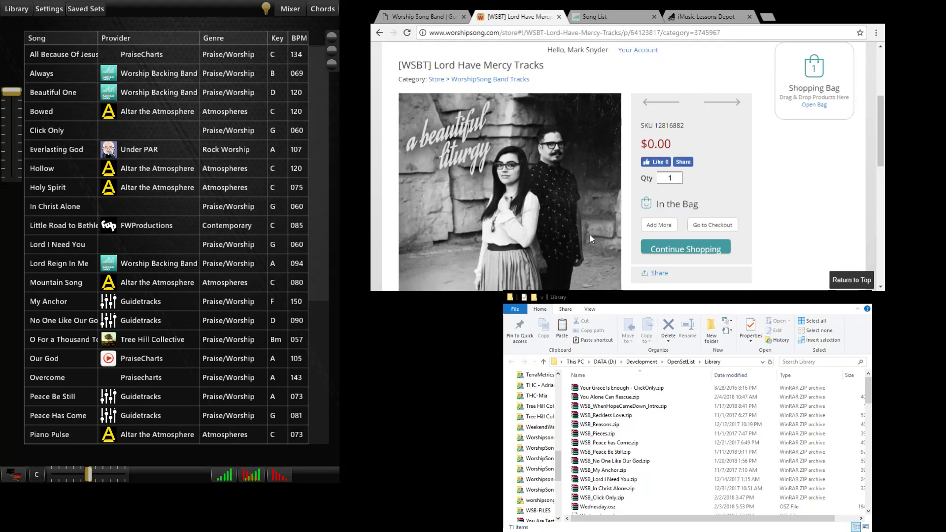
scroll(585, 122, down, 1)
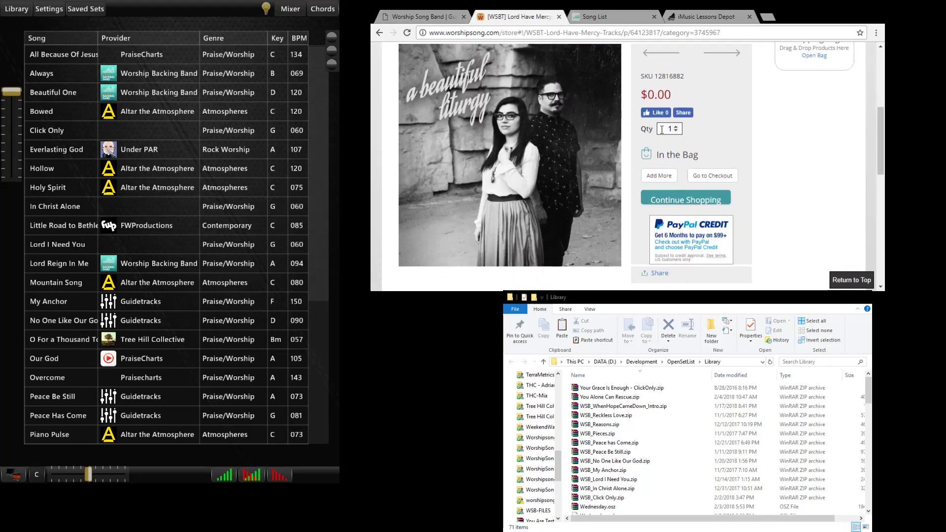
scroll(566, 177, down, 2)
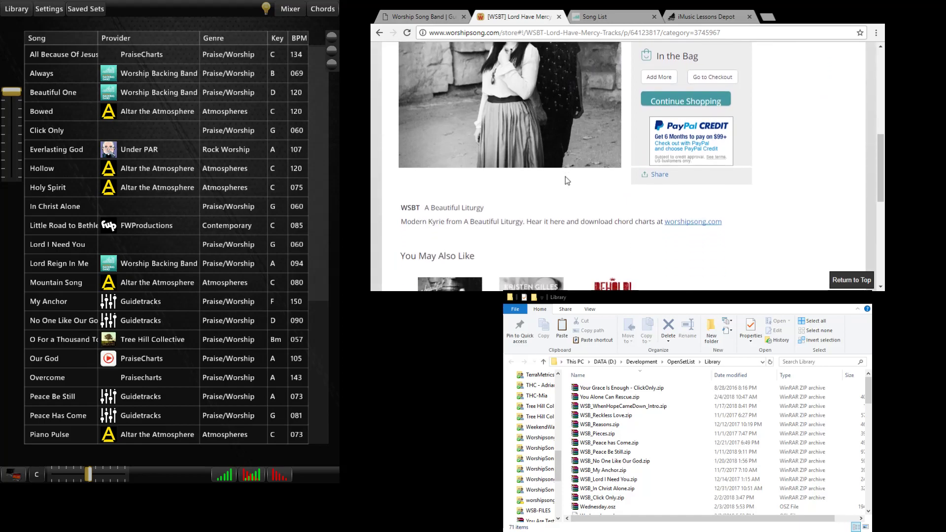
scroll(566, 178, up, 3)
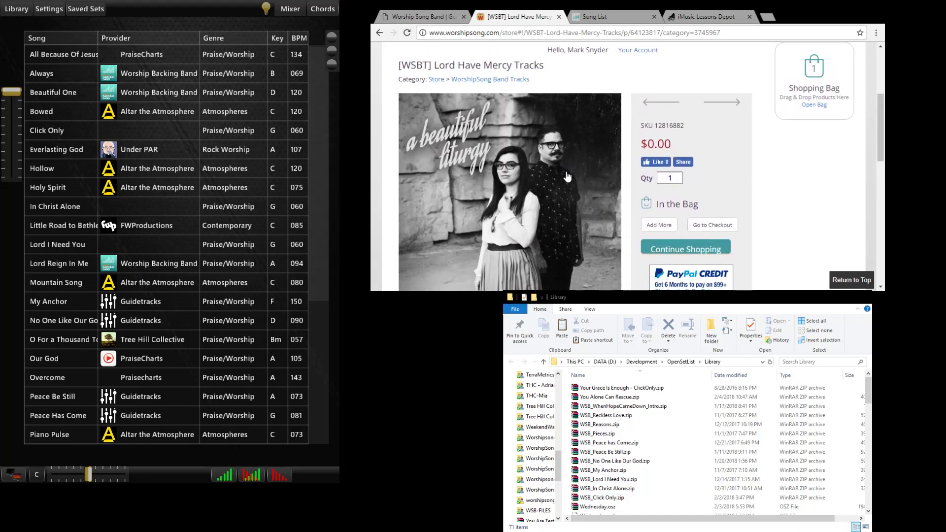
scroll(581, 244, down, 1)
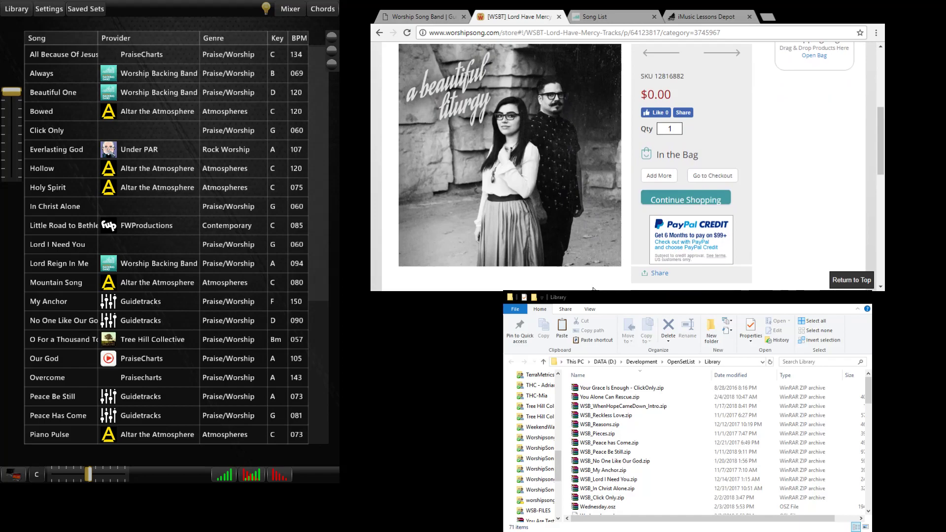
scroll(597, 114, down, 1)
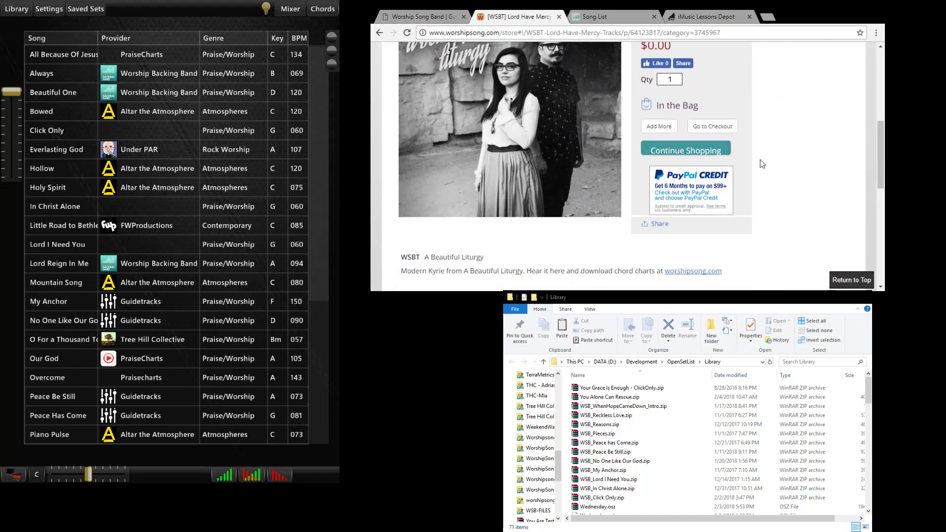
Step: Open the shopping bag holding the $0.00 [WSBT] Lord Have Mercy Tracks pack, rechecking its product page
click(729, 129)
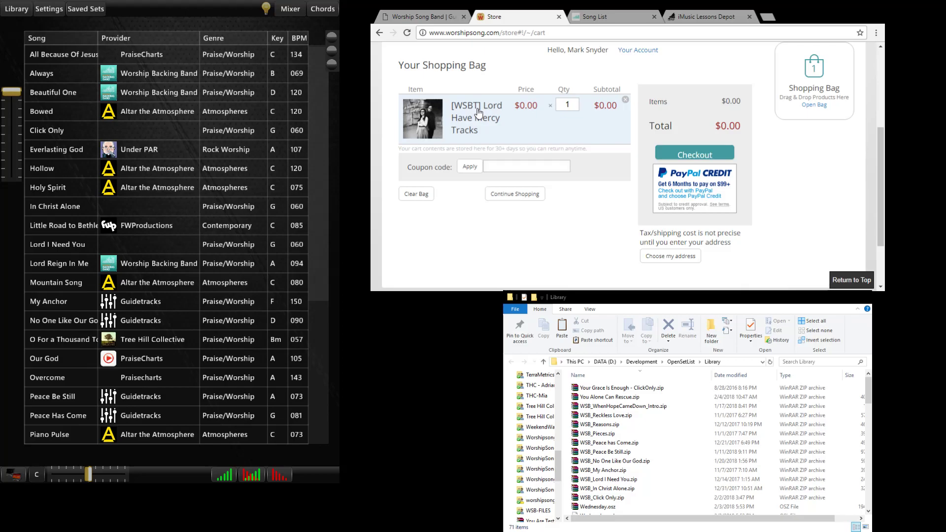
click(486, 125)
scroll(552, 130, down, 4)
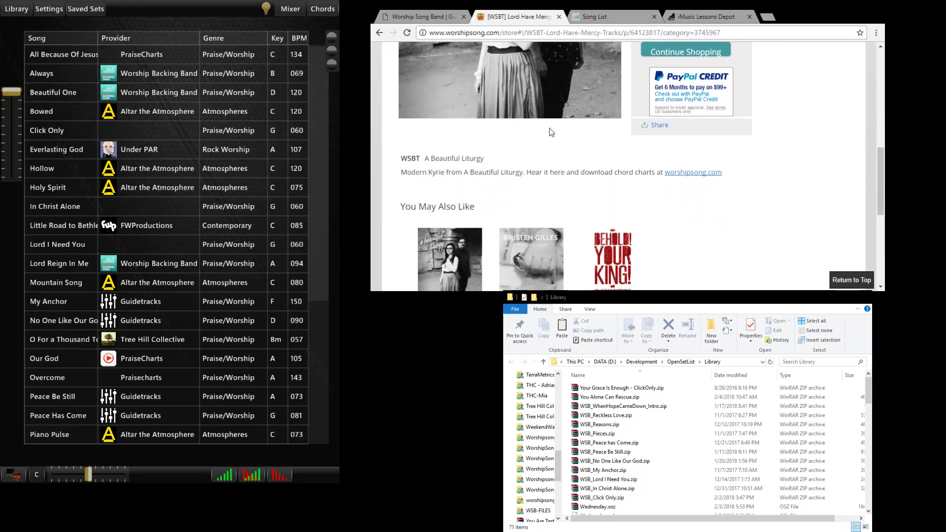
scroll(540, 126, up, 3)
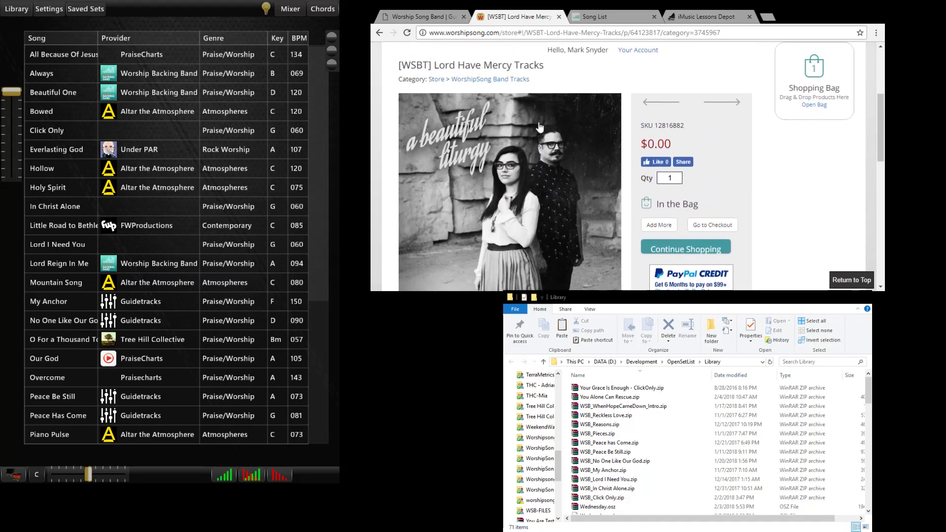
click(712, 175)
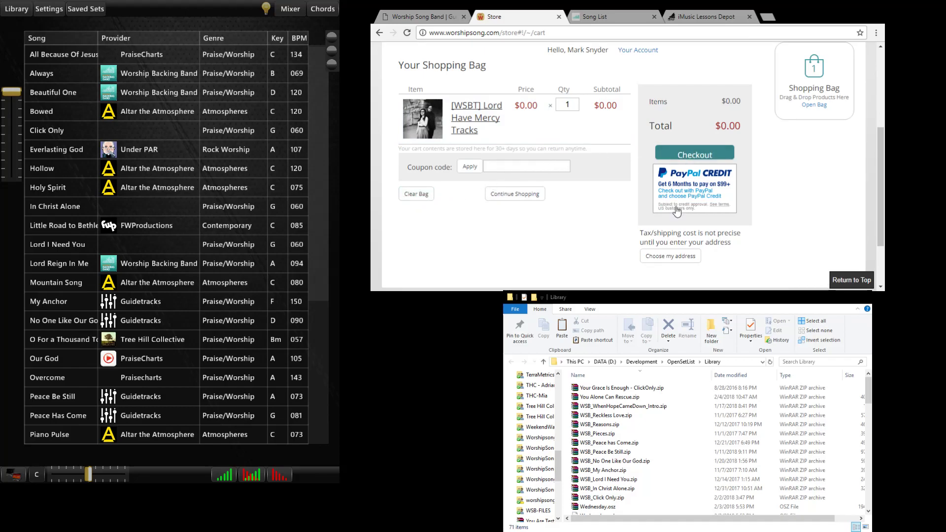
Step: Check out and place the free $0.00 order for Lord Have Mercy Tracks
click(695, 153)
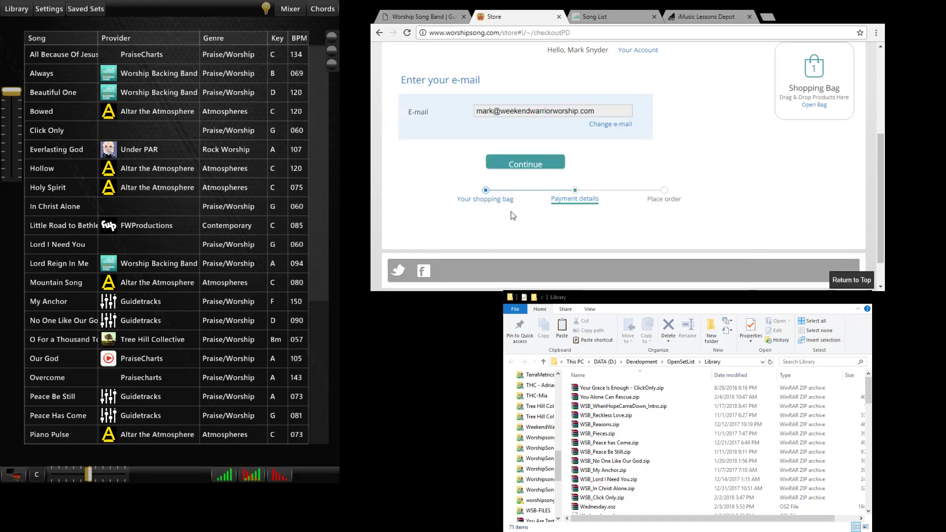
click(530, 170)
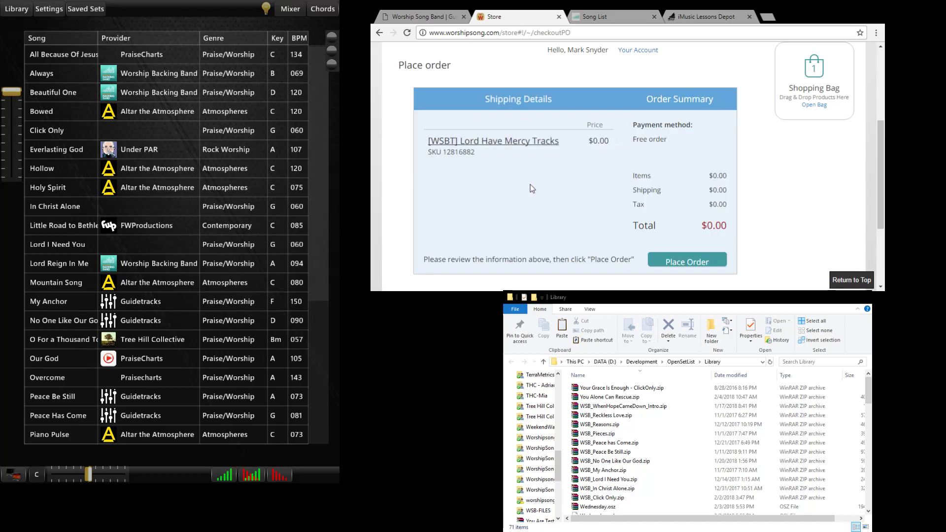
scroll(531, 184, down, 1)
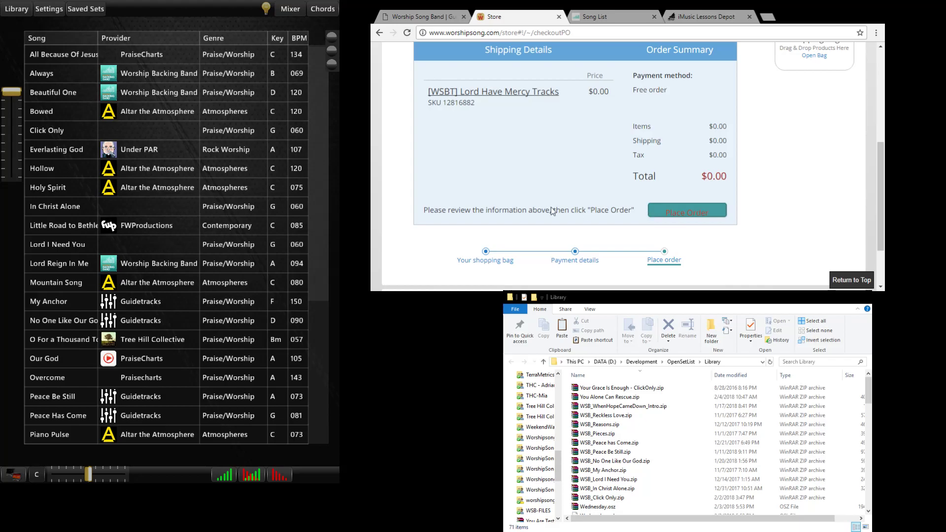
scroll(414, 138, down, 4)
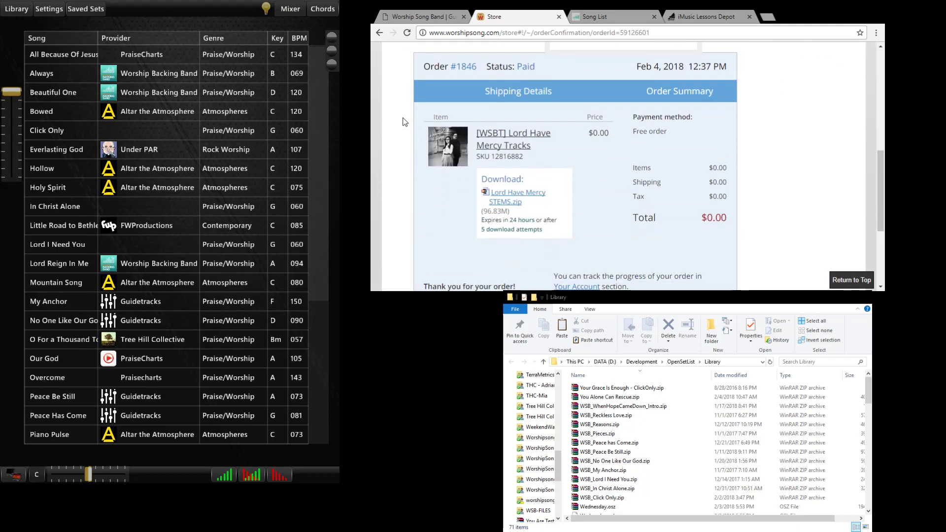
Step: Start downloading Lord Have Mercy STEMS.zip, then pause the download
click(519, 199)
click(520, 195)
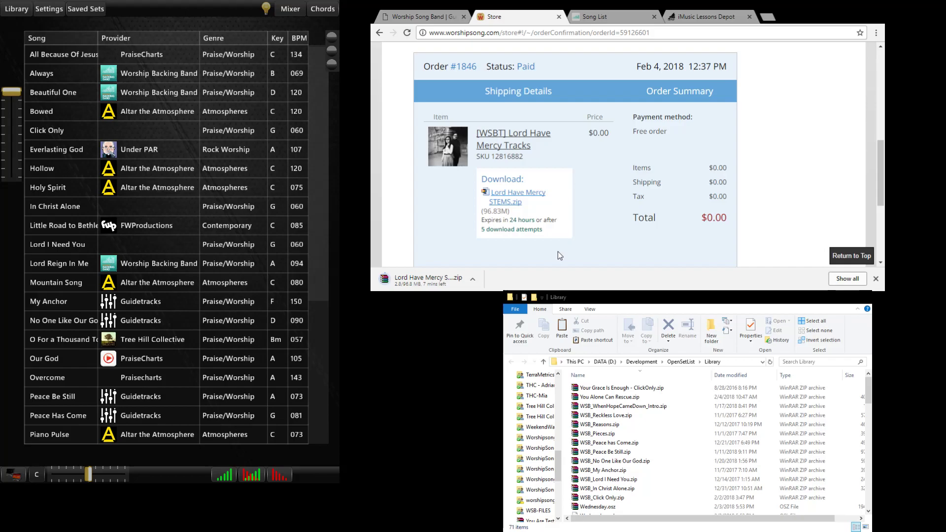
click(473, 280)
Step: Open the Downloads folder and select Lord Have Mercy STEMS.zip
drag(557, 458, 554, 384)
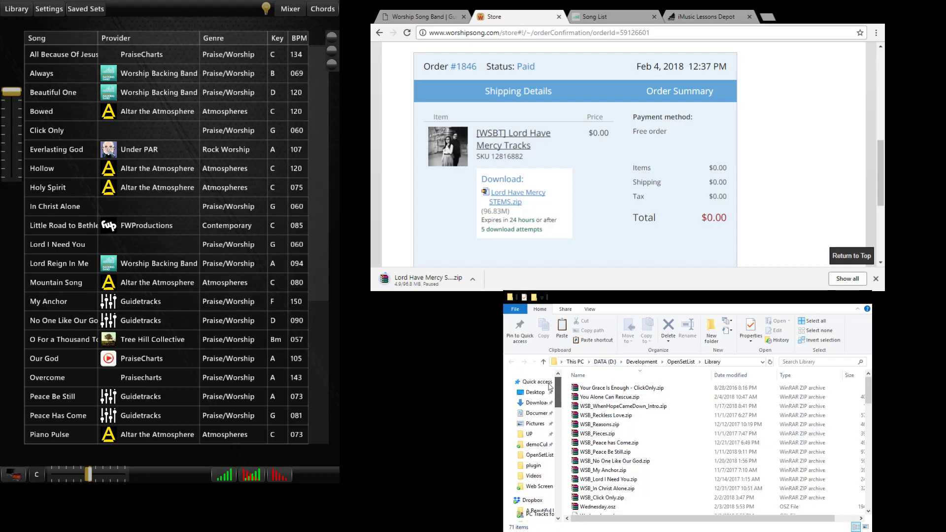
click(538, 402)
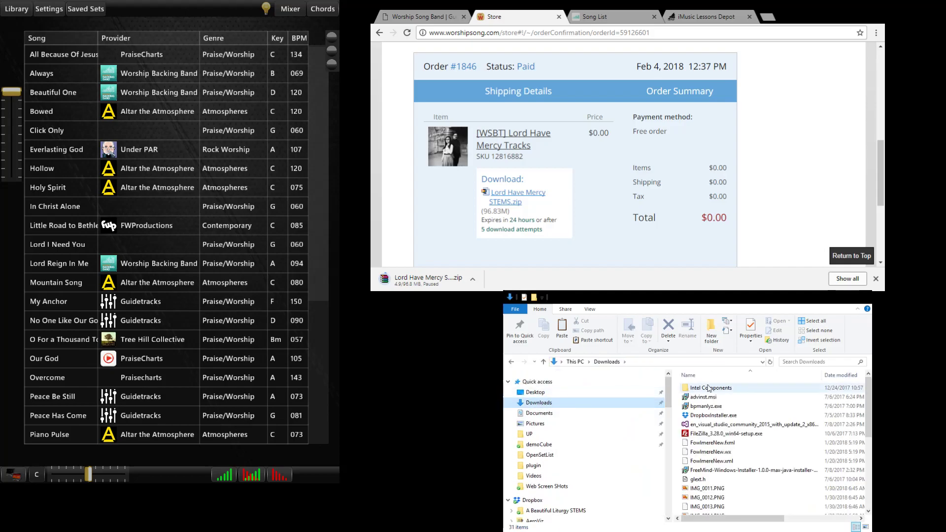
scroll(723, 414, down, 5)
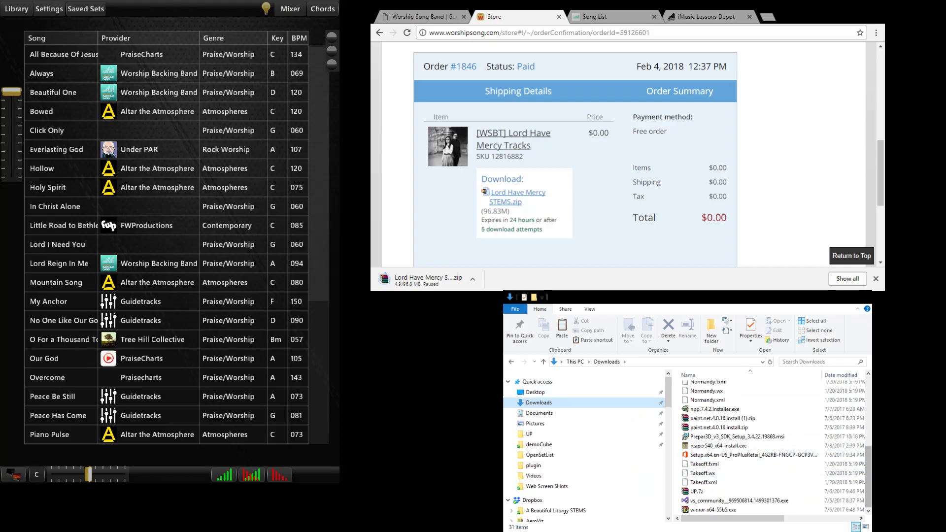
scroll(863, 455, up, 3)
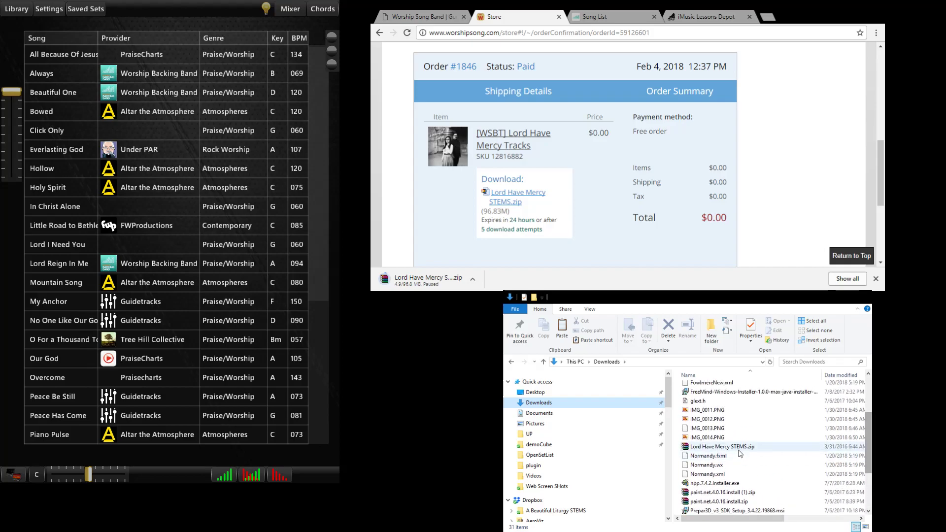
click(734, 448)
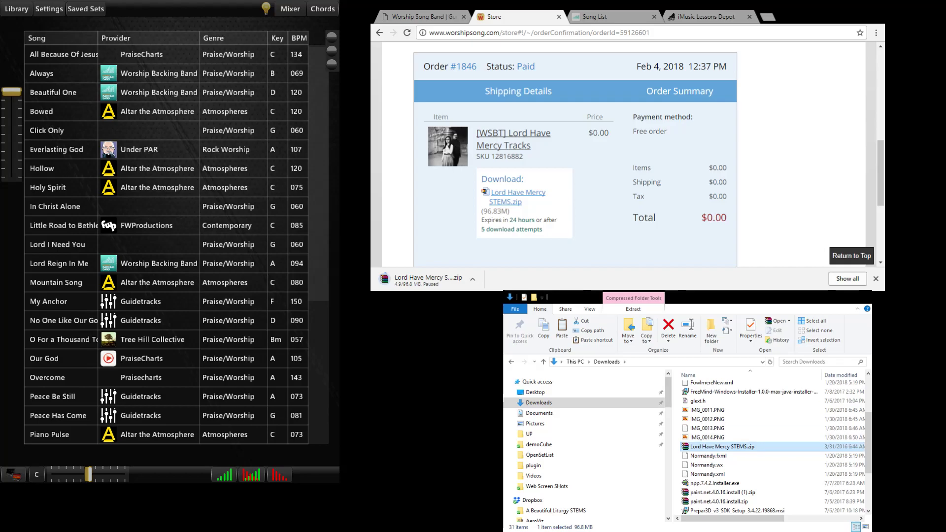
Step: Drag Lord Have Mercy STEMS.zip onto WorshipSong Band's song list to add it to the library
click(168, 1)
key(alt+Tab)
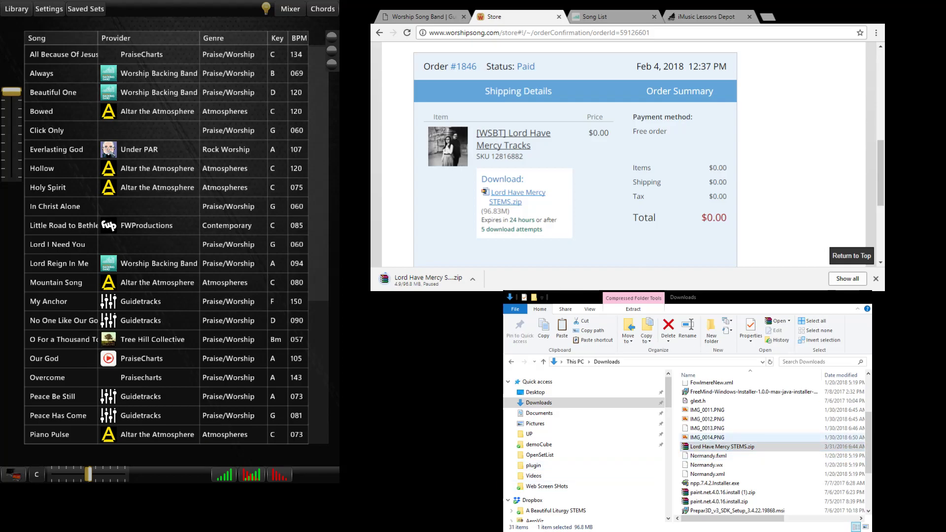
click(722, 447)
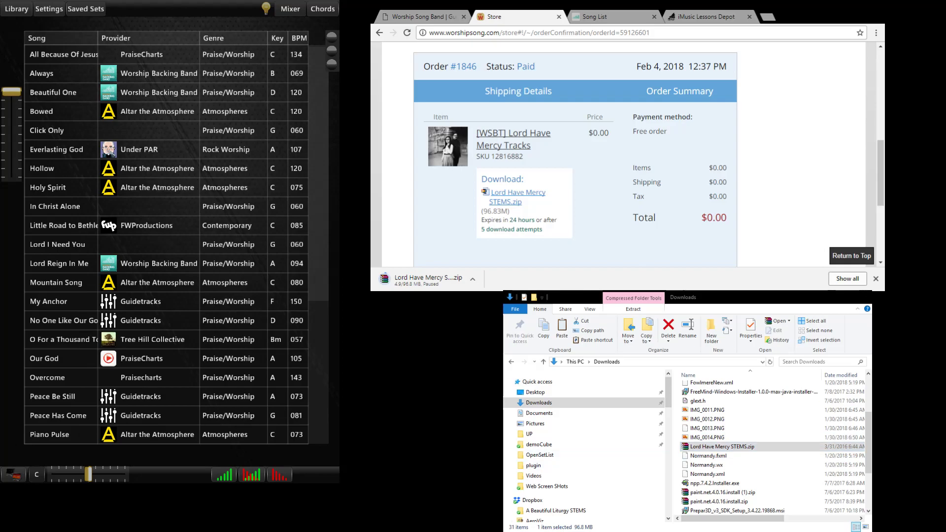
click(722, 446)
click(220, 8)
click(721, 447)
drag(721, 446, 122, 197)
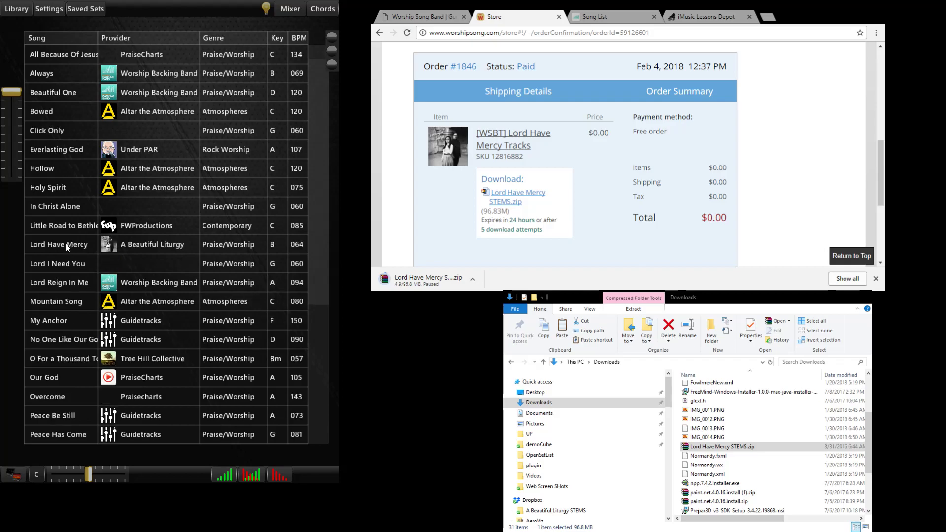
Step: Load Lord Have Mercy into the mixer and view its lyrics and chord chart
click(66, 243)
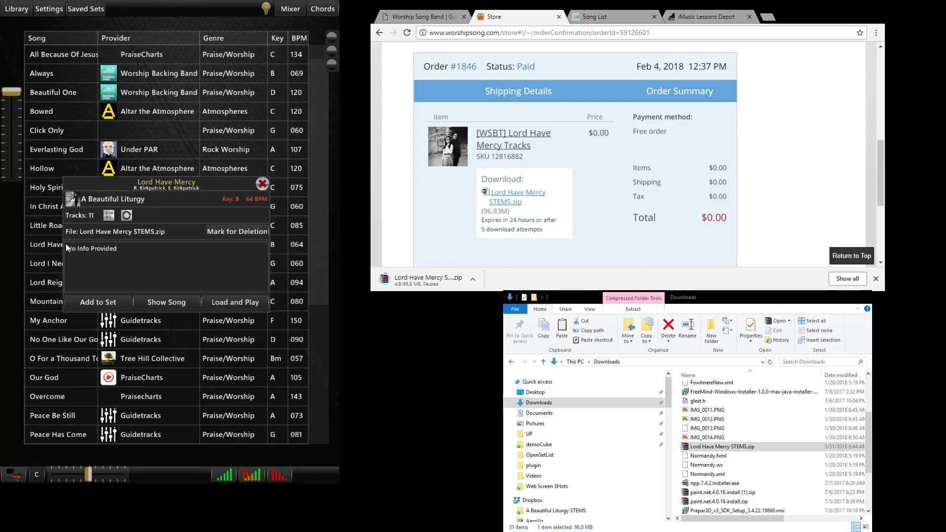
click(170, 301)
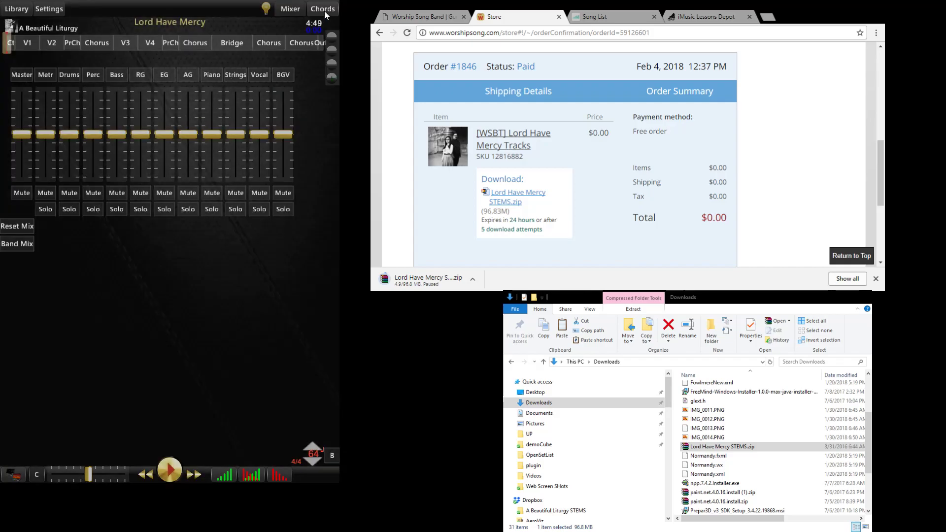
click(324, 11)
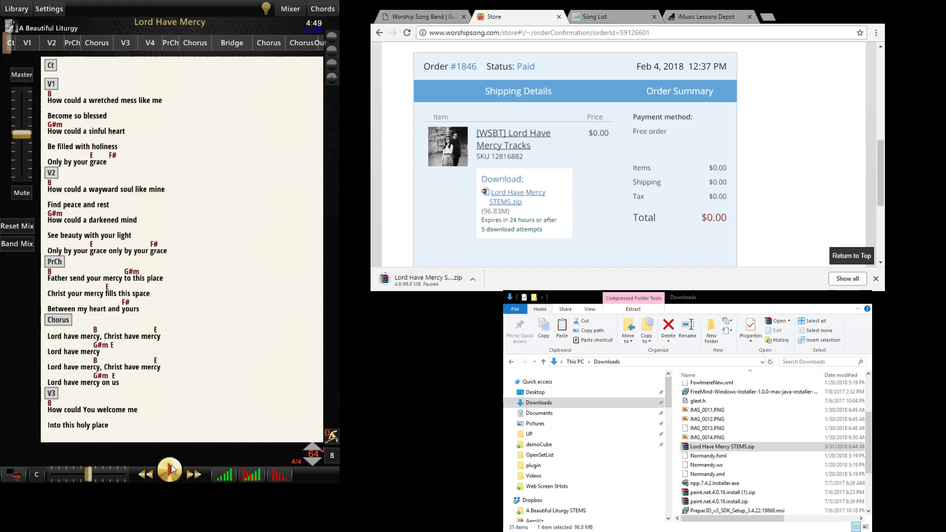
Step: Back in the channel mixer, play Lord Have Mercy until 0:36, then pause
click(290, 9)
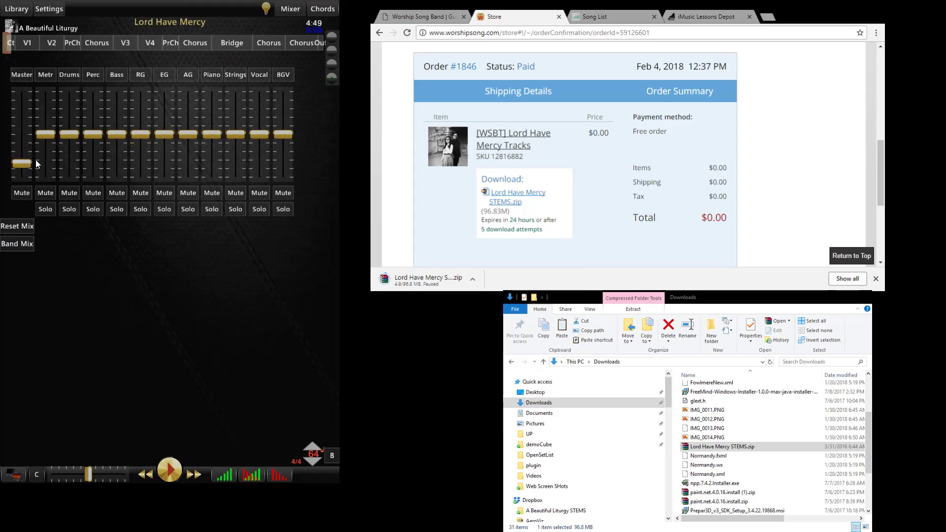
click(173, 471)
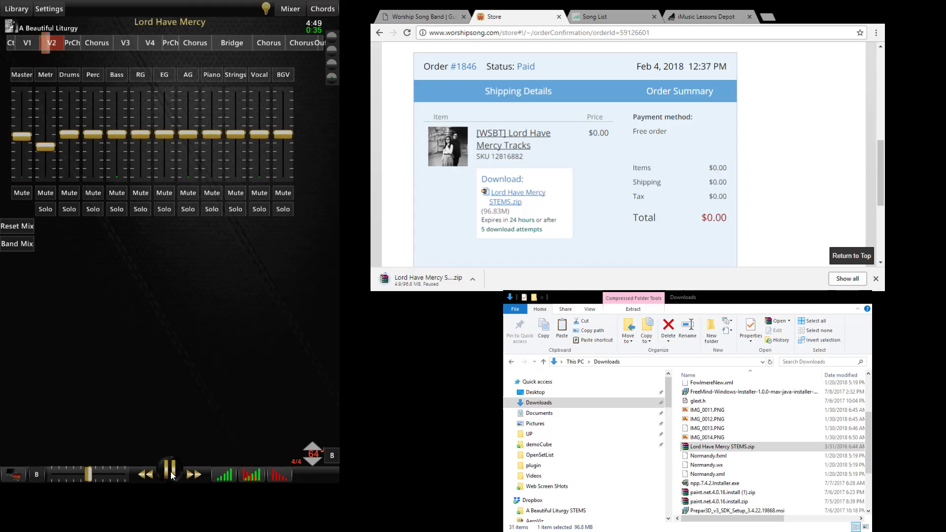
click(171, 474)
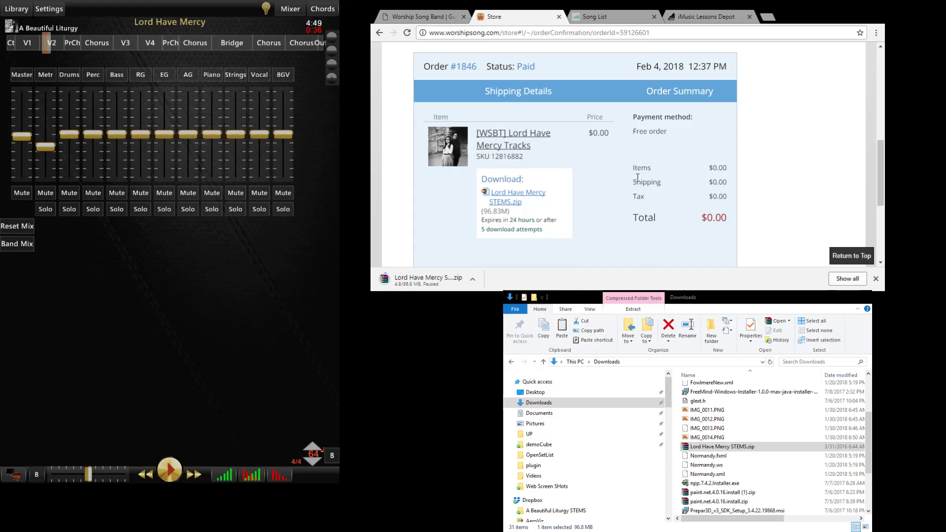
Step: Go to the WorshipSong Band library and show its Help and About information
click(427, 17)
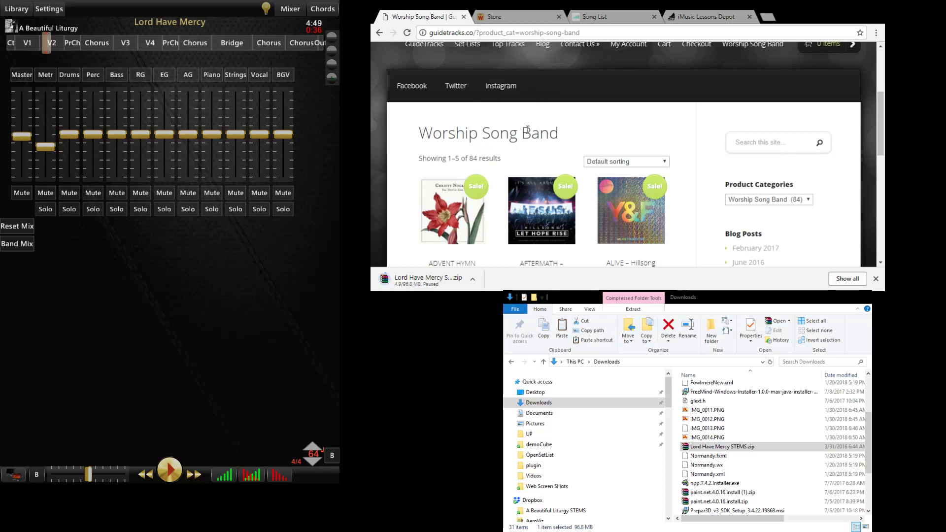
click(15, 9)
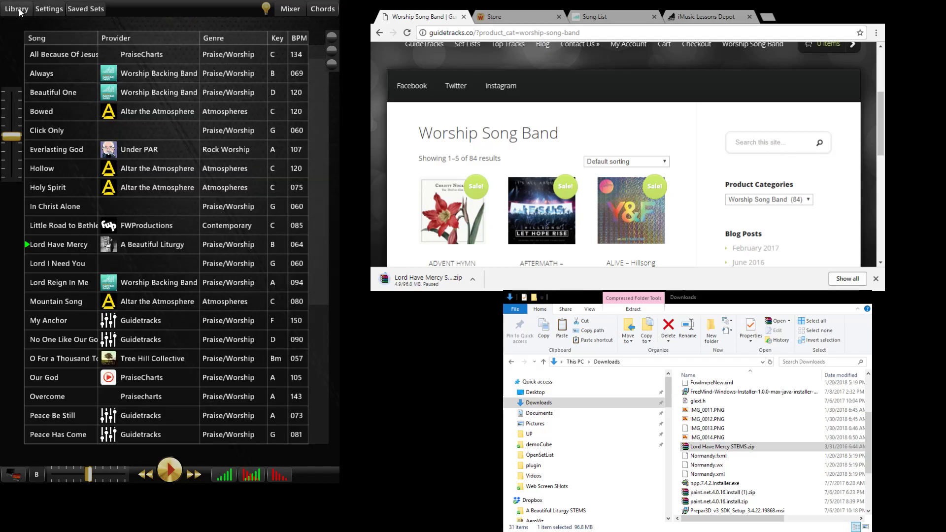
click(51, 11)
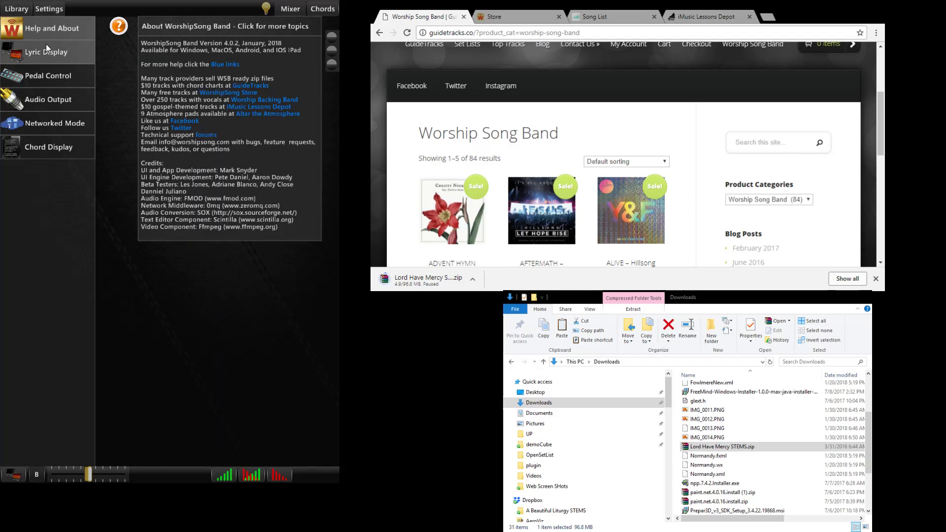
Step: Open the Worship Backing Band MultiTracks site in a new tab and scroll through it
click(261, 100)
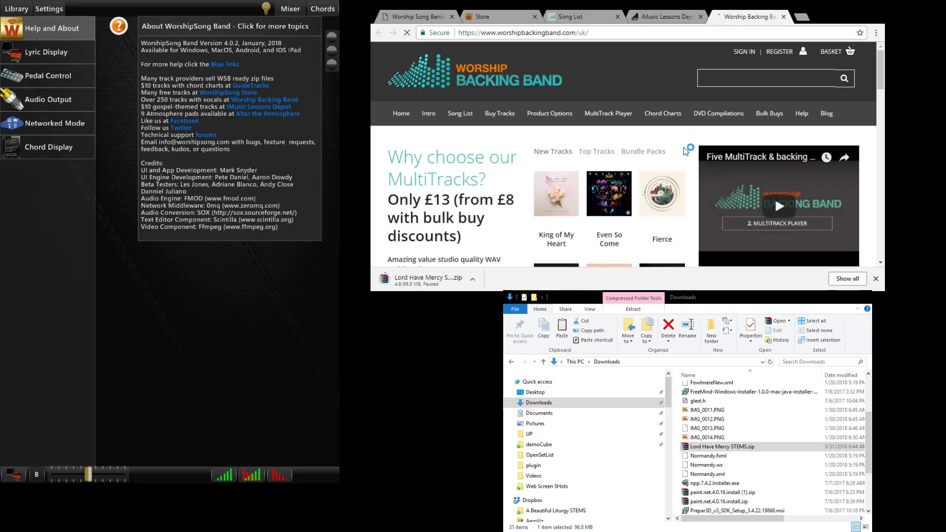
scroll(528, 170, down, 2)
scroll(528, 170, down, 5)
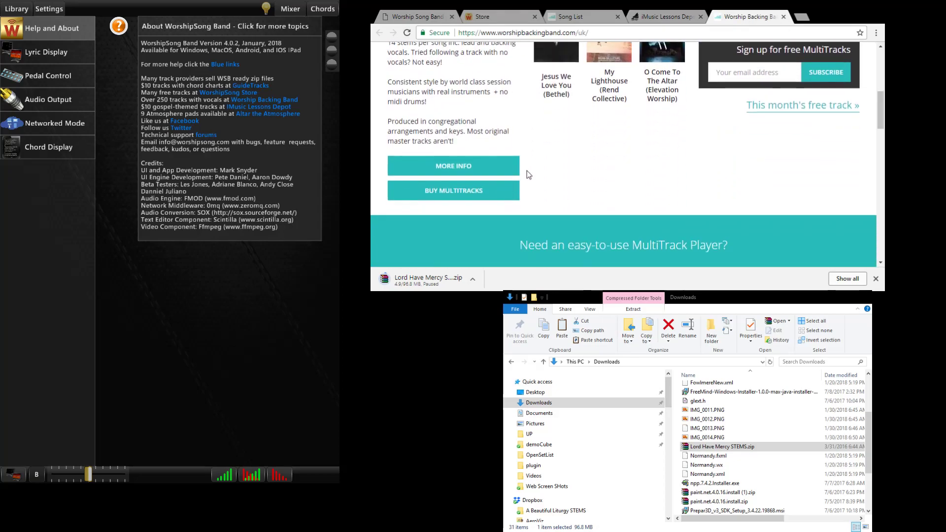
scroll(566, 180, up, 2)
scroll(557, 182, up, 2)
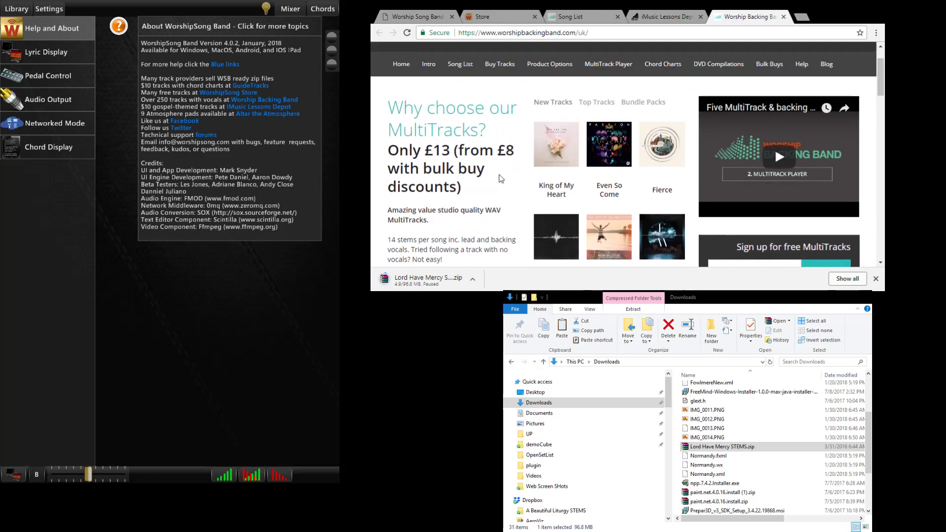
Step: Browse GuideTracks' 84-product Worship Song Band category, with sale packs at $8.00 and $10.00
click(462, 72)
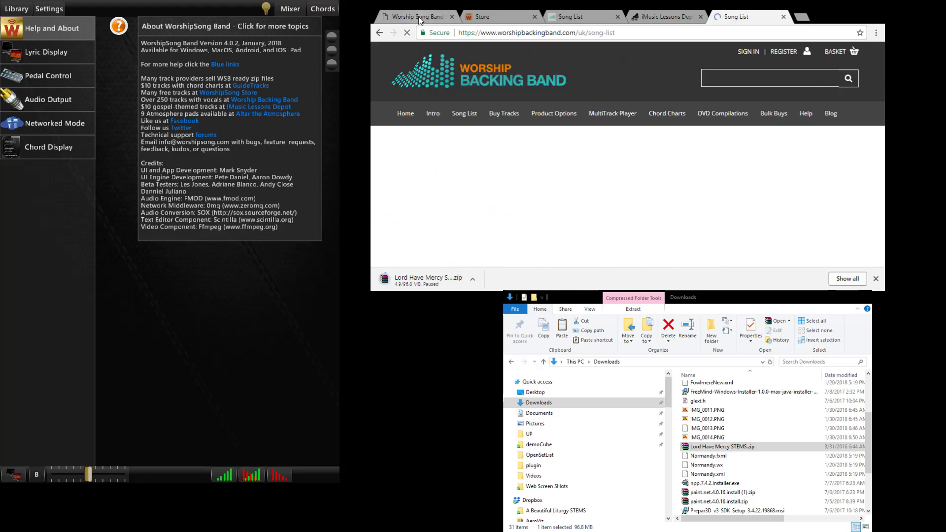
click(418, 16)
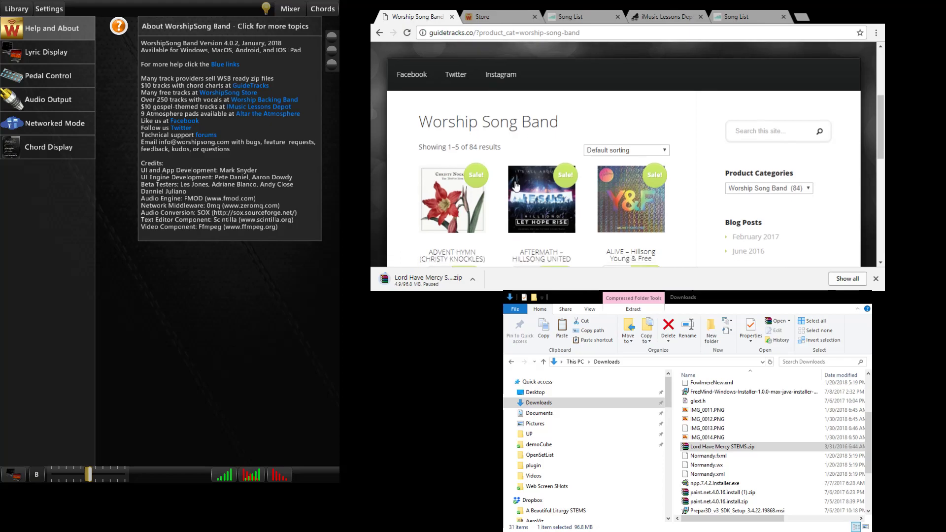
scroll(675, 192, down, 3)
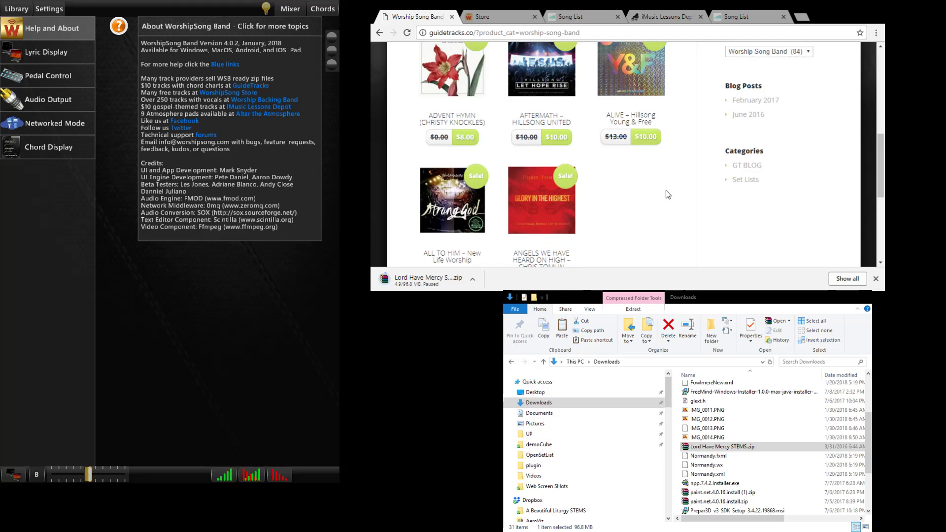
scroll(662, 195, up, 2)
scroll(664, 196, down, 1)
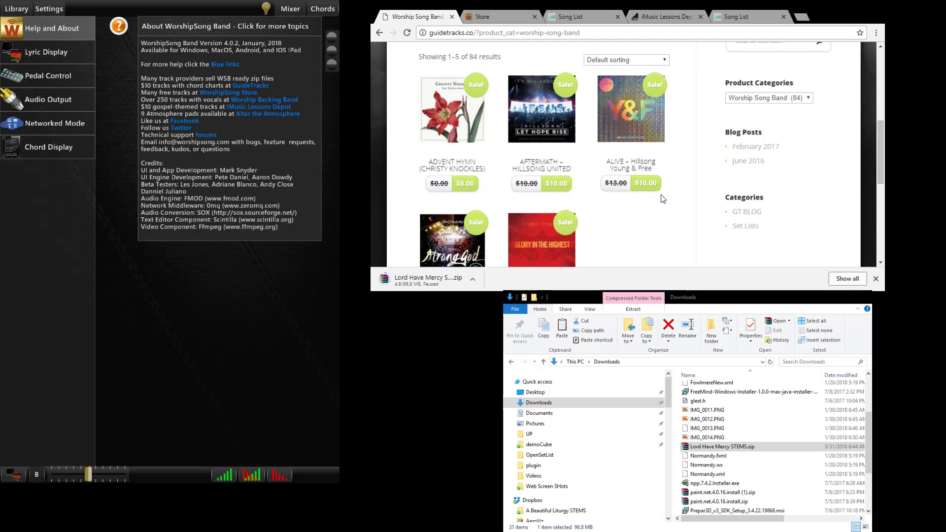
scroll(662, 196, down, 2)
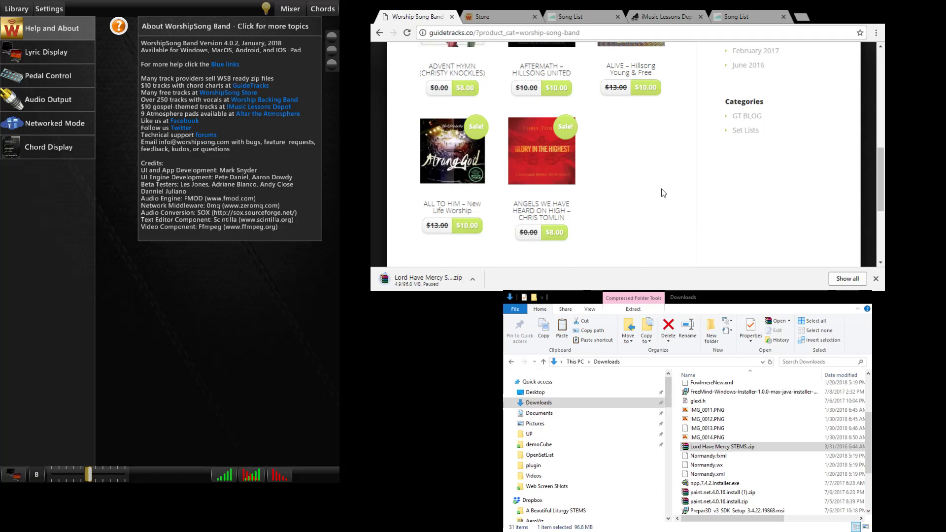
scroll(662, 193, up, 2)
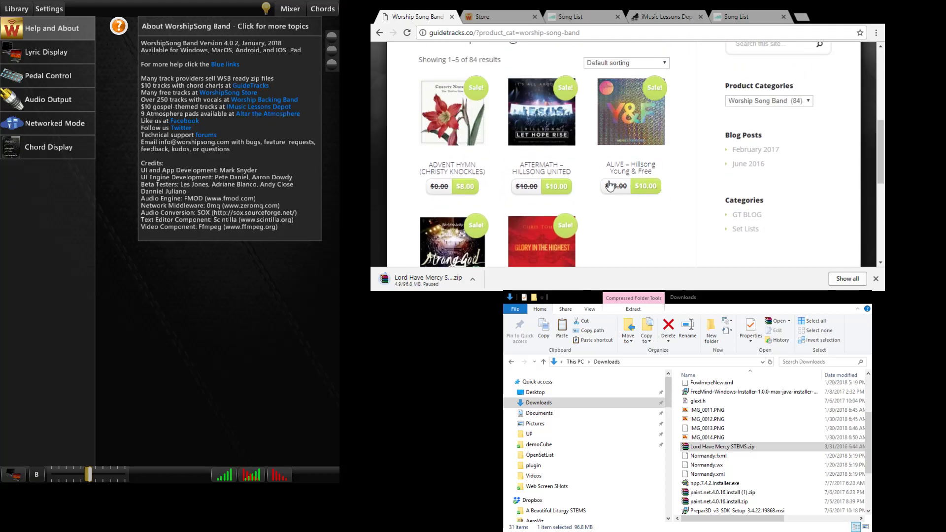
scroll(611, 183, down, 2)
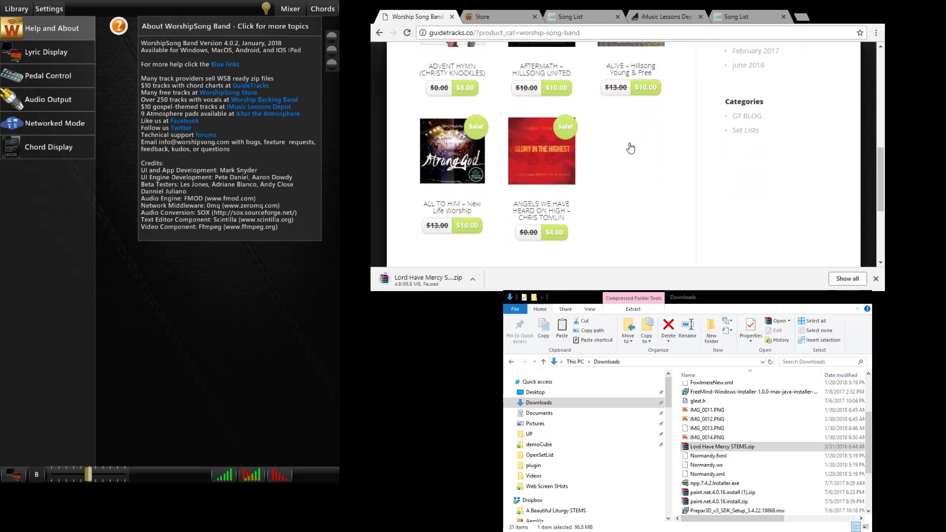
scroll(653, 198, up, 1)
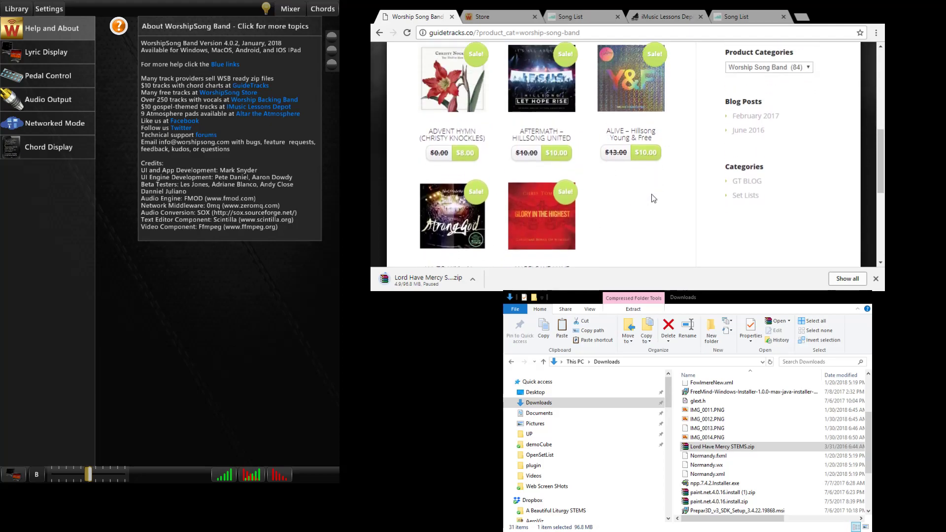
scroll(654, 198, up, 2)
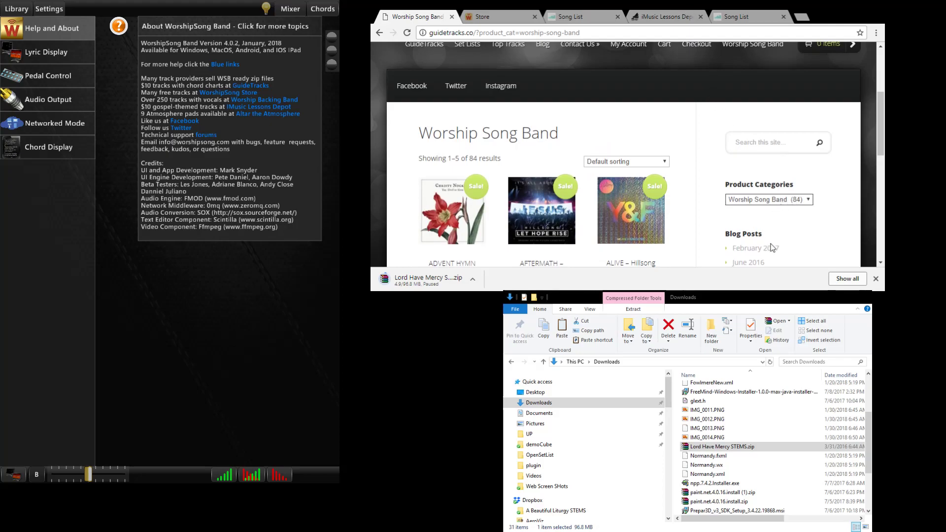
scroll(539, 224, down, 3)
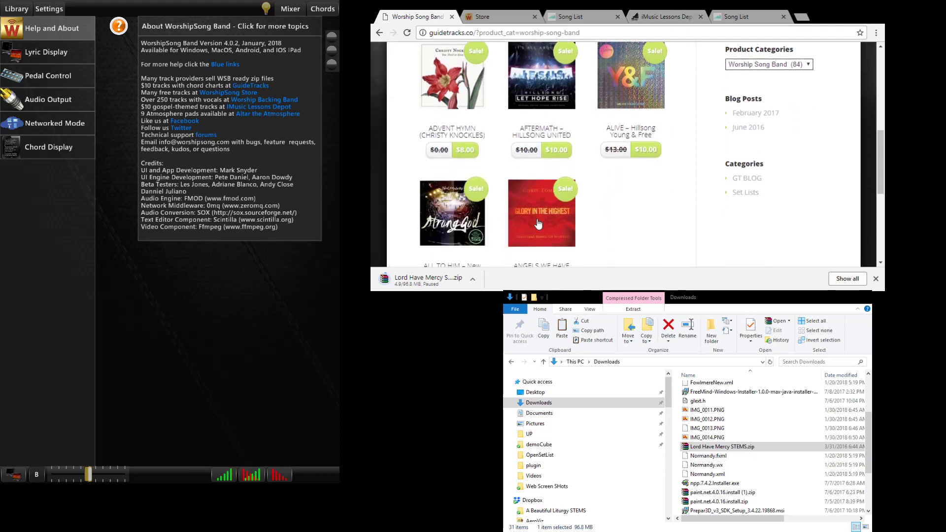
scroll(566, 227, up, 2)
scroll(566, 226, down, 1)
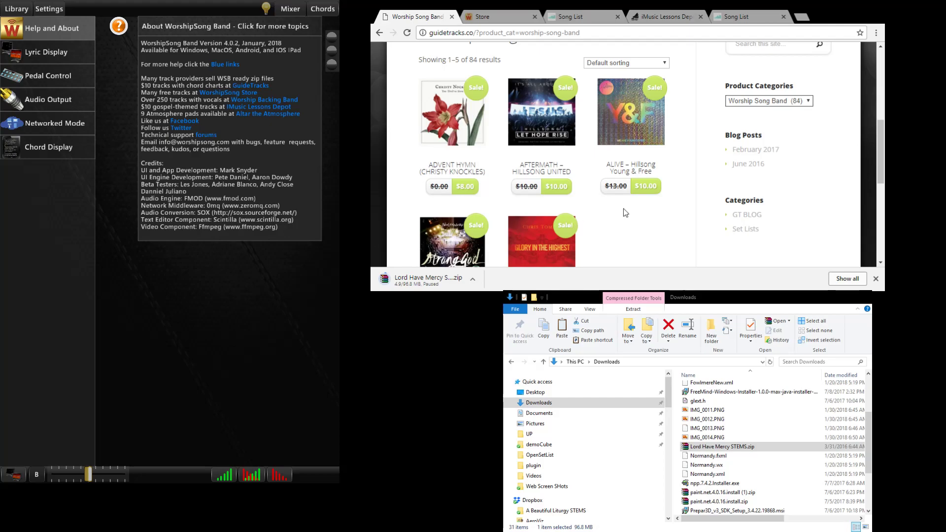
scroll(636, 205, down, 1)
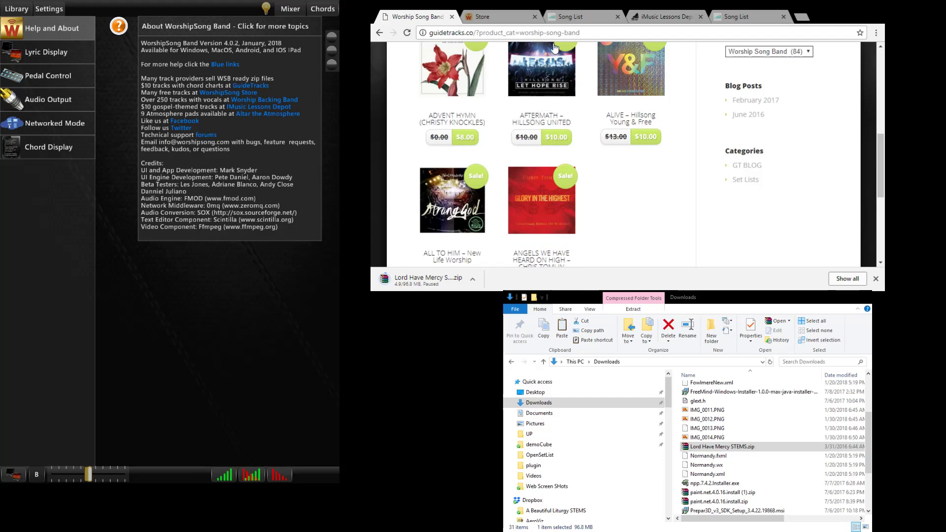
Step: Scroll the Worship Backing Band song table showing multitrack, split track and chord chart availability
click(749, 19)
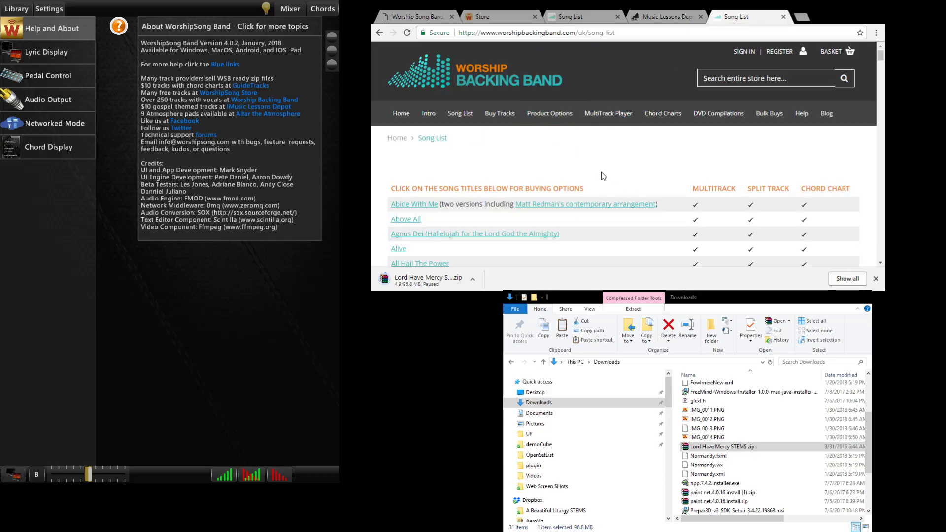
scroll(559, 187, down, 3)
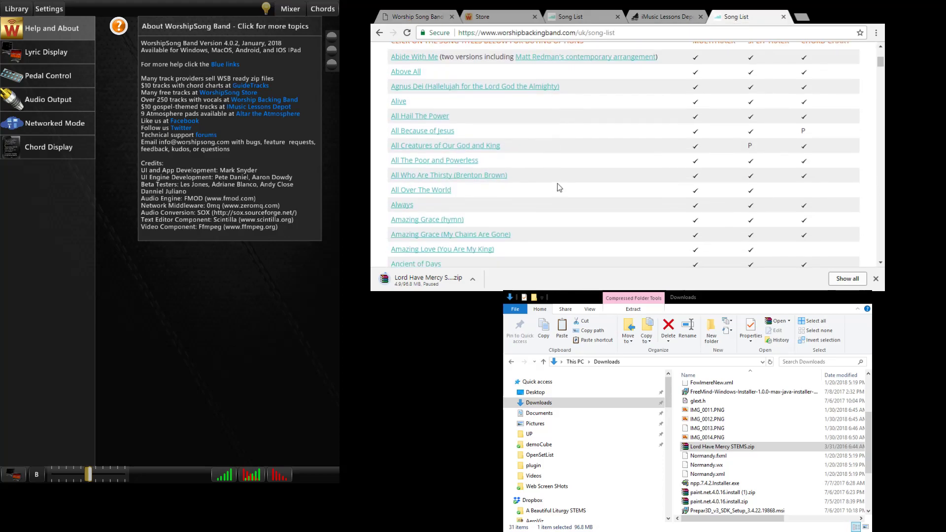
scroll(559, 185, down, 20)
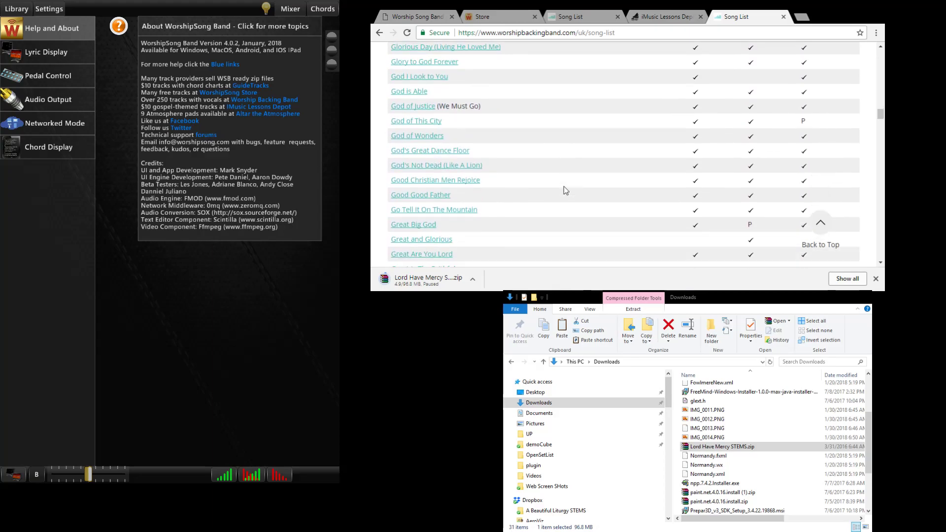
scroll(564, 186, down, 20)
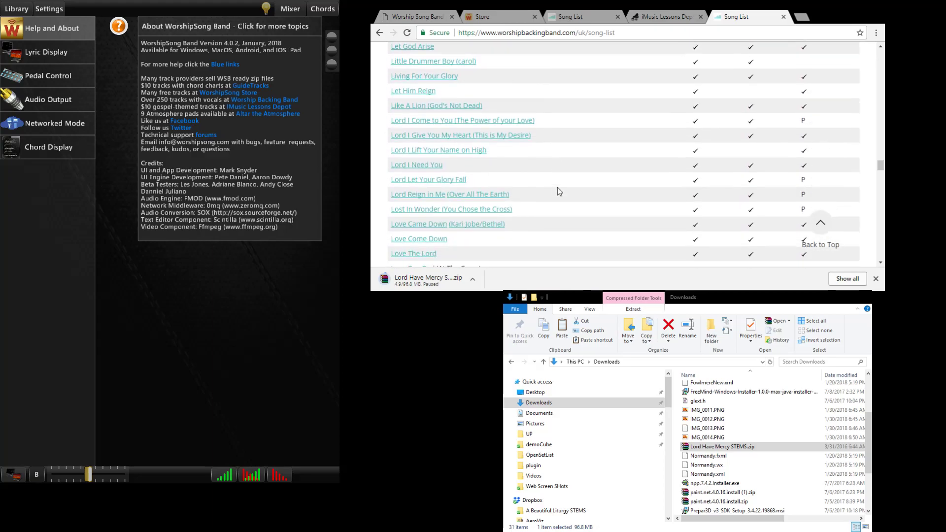
drag(881, 167, 881, 55)
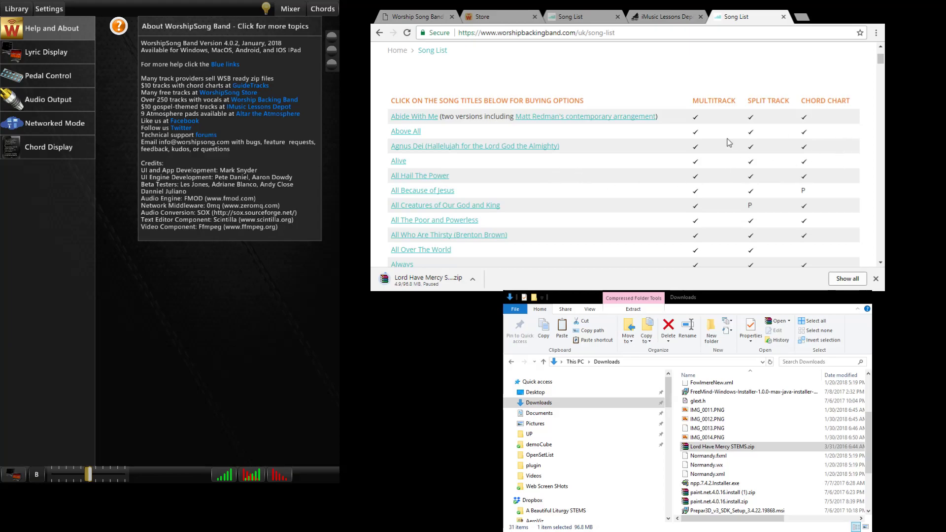
scroll(598, 187, down, 1)
scroll(598, 186, down, 10)
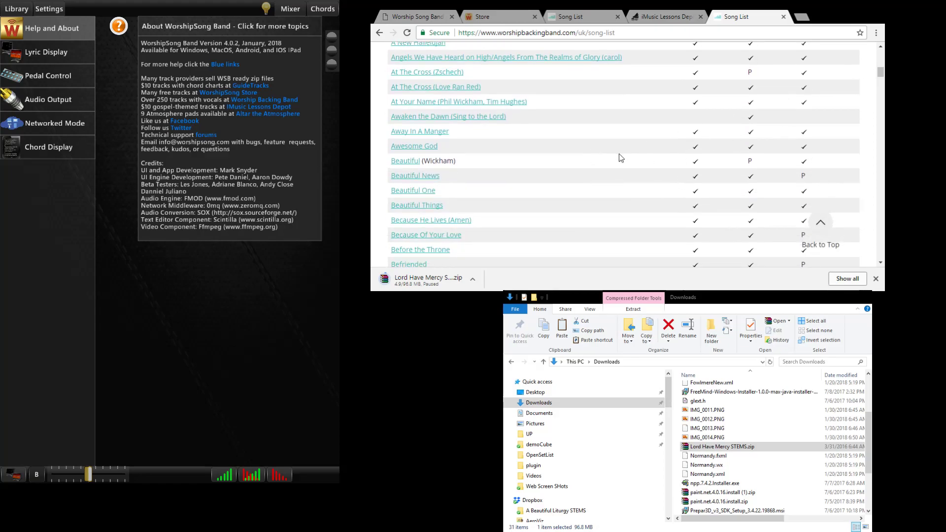
scroll(577, 150, up, 2)
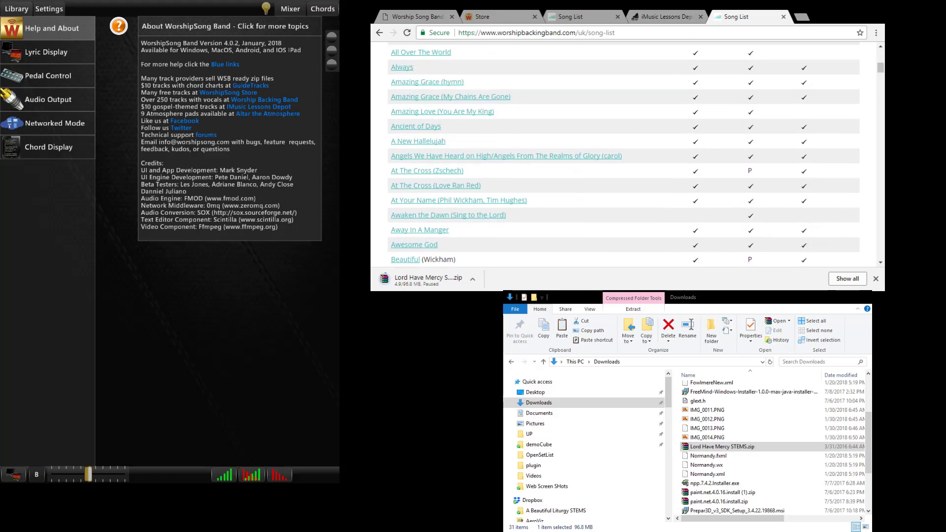
Step: Pick Beautiful One from the Library and load it into the mixer with Load and Play
click(17, 9)
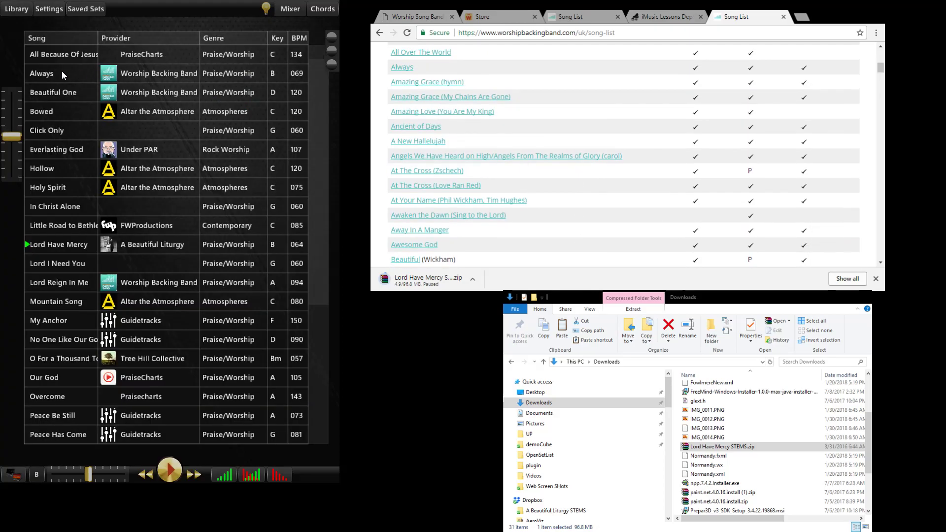
click(64, 92)
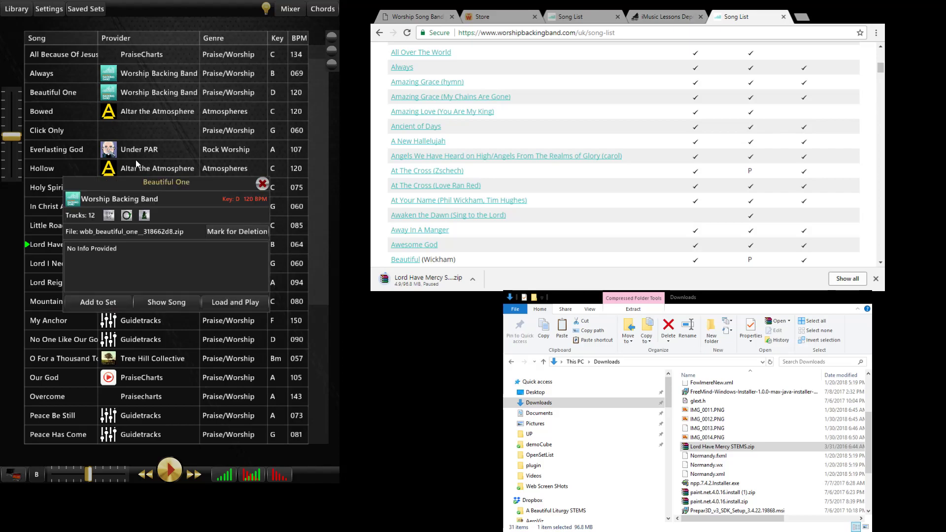
click(164, 299)
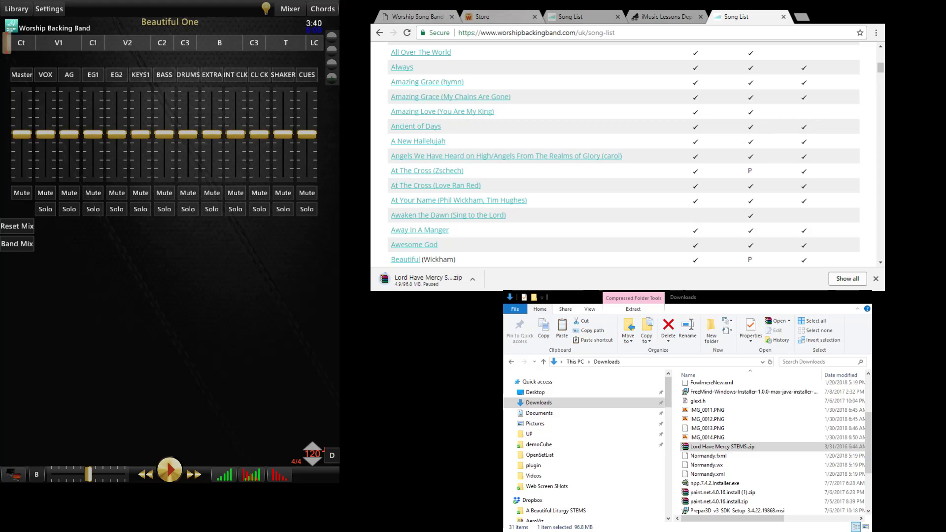
Step: Switch to iMusic Lessons Depot's stem files page and close the 'Didn't find your song?' pop-up
click(660, 17)
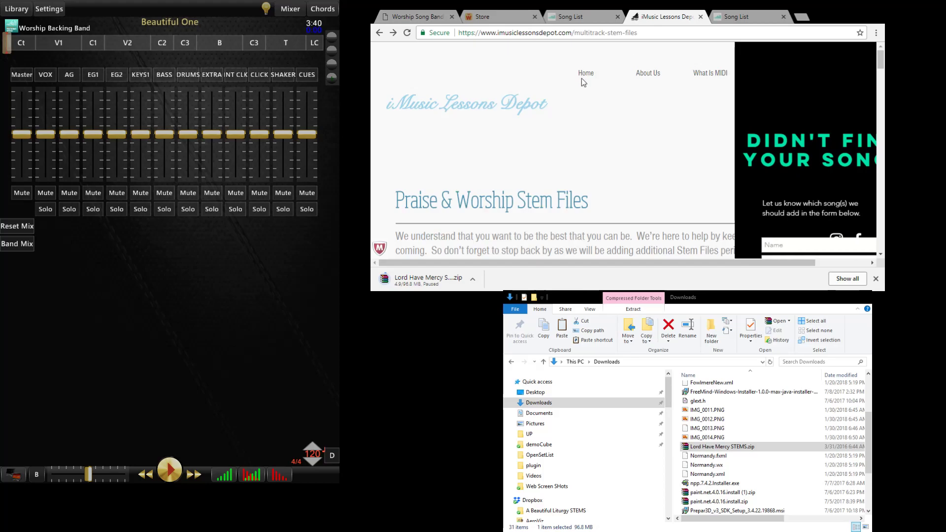
scroll(581, 78, down, 5)
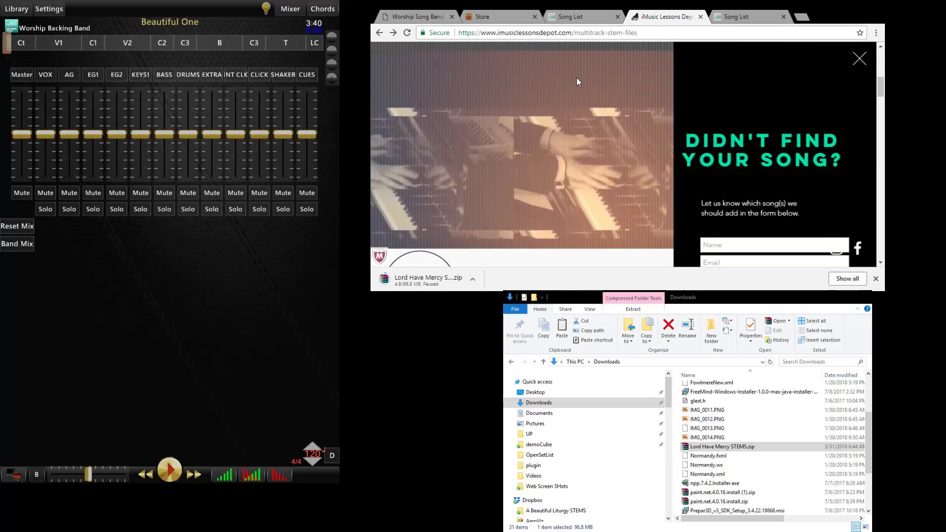
scroll(556, 168, down, 7)
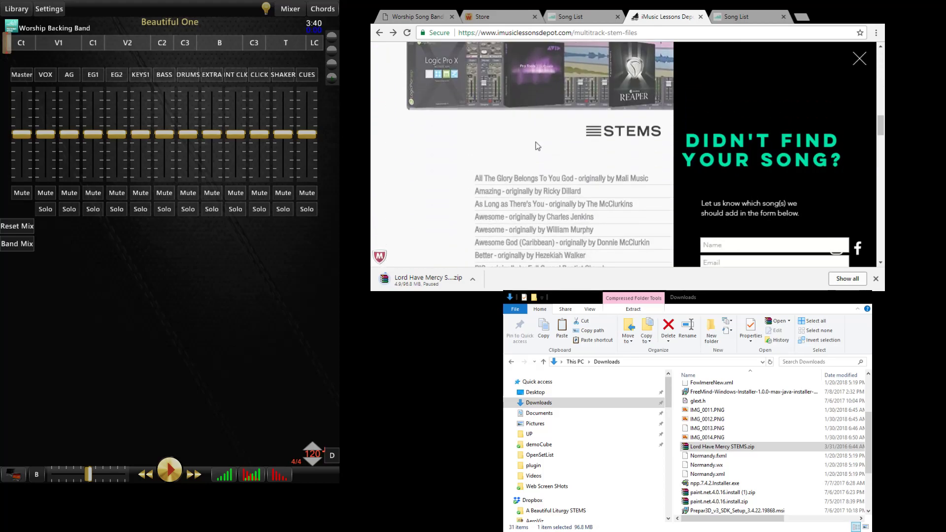
click(860, 59)
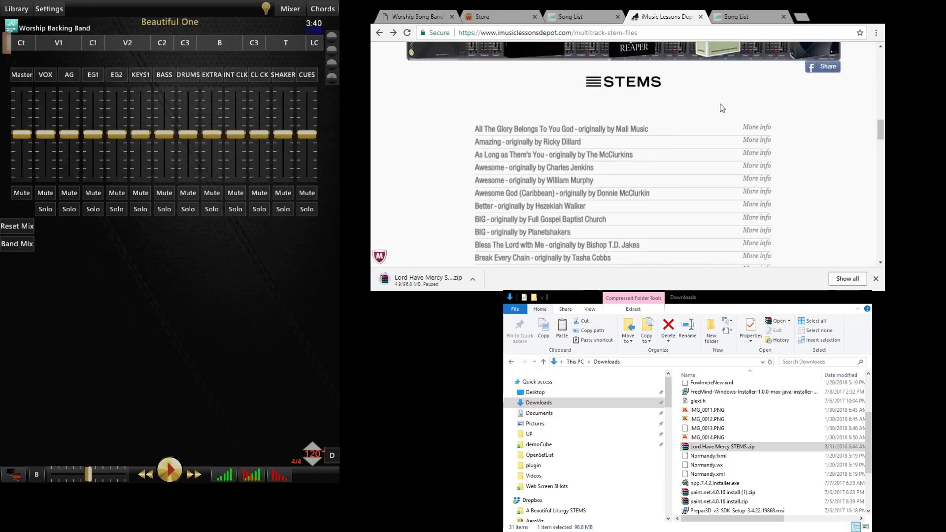
Step: Scroll through the STEMS song titles and their More info links
scroll(562, 105, down, 10)
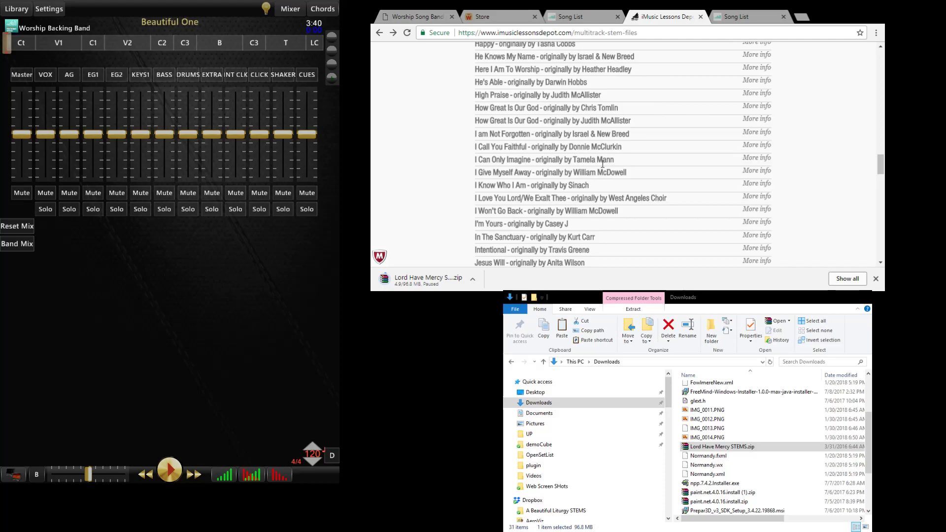
scroll(600, 165, down, 2)
scroll(600, 165, down, 15)
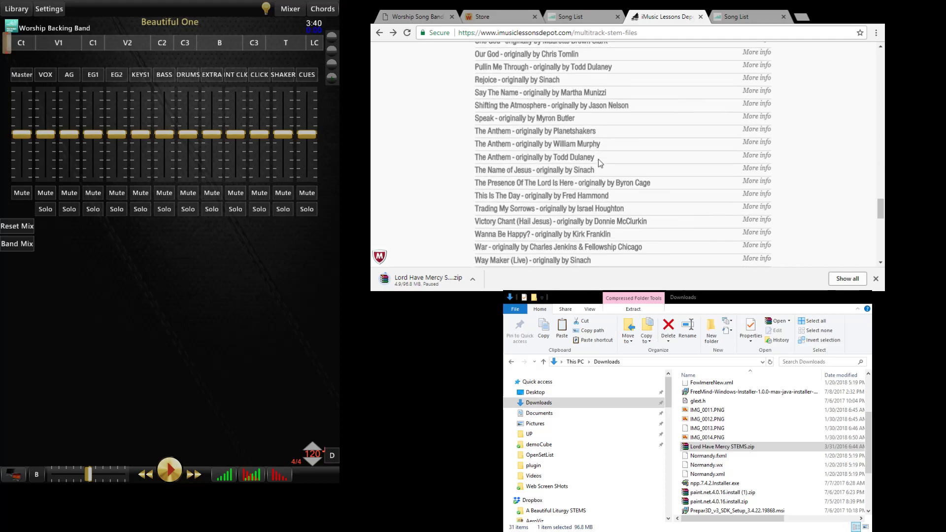
scroll(598, 157, up, 15)
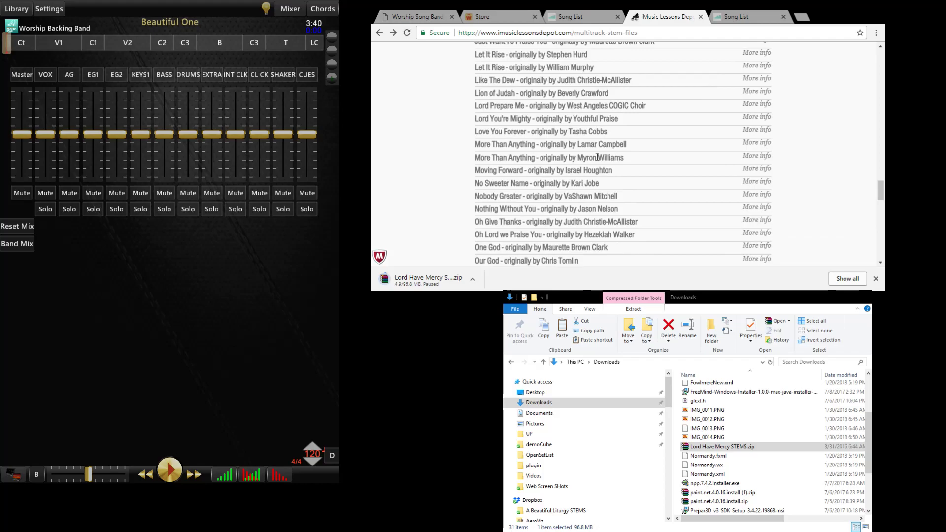
scroll(596, 156, up, 4)
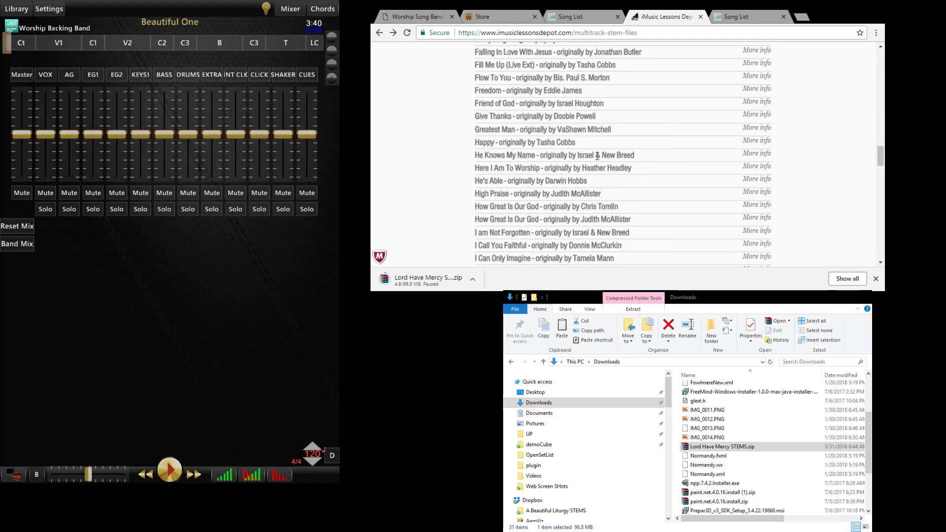
scroll(597, 156, up, 10)
scroll(652, 123, down, 3)
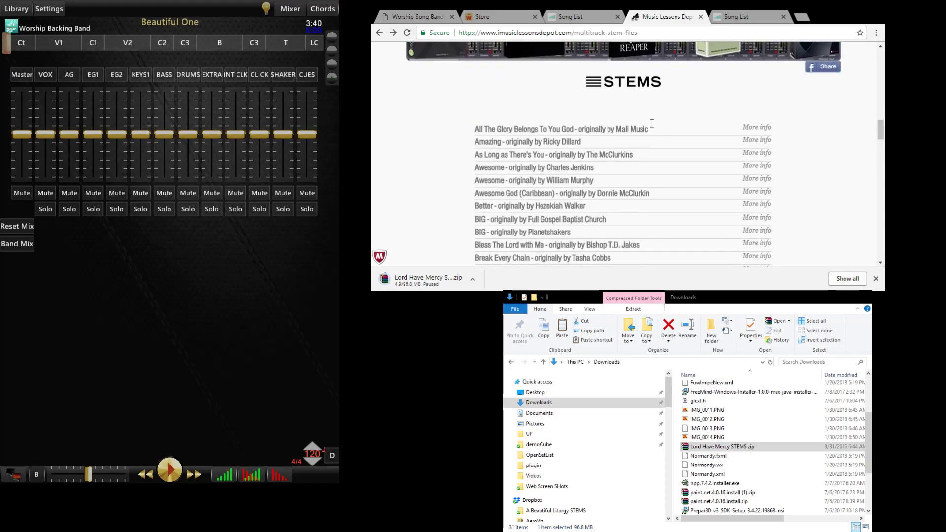